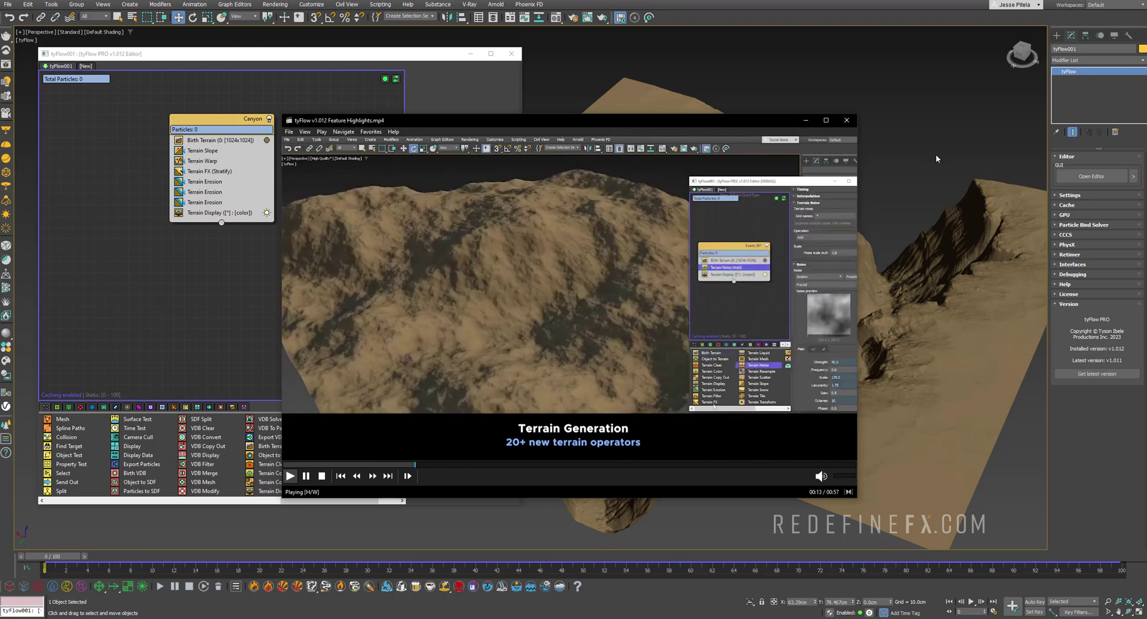
Pause the tyFlow v1.012 Feature Highlights video and minimize its player to return to the canyon scene
left_click_drag(429, 125, 461, 115)
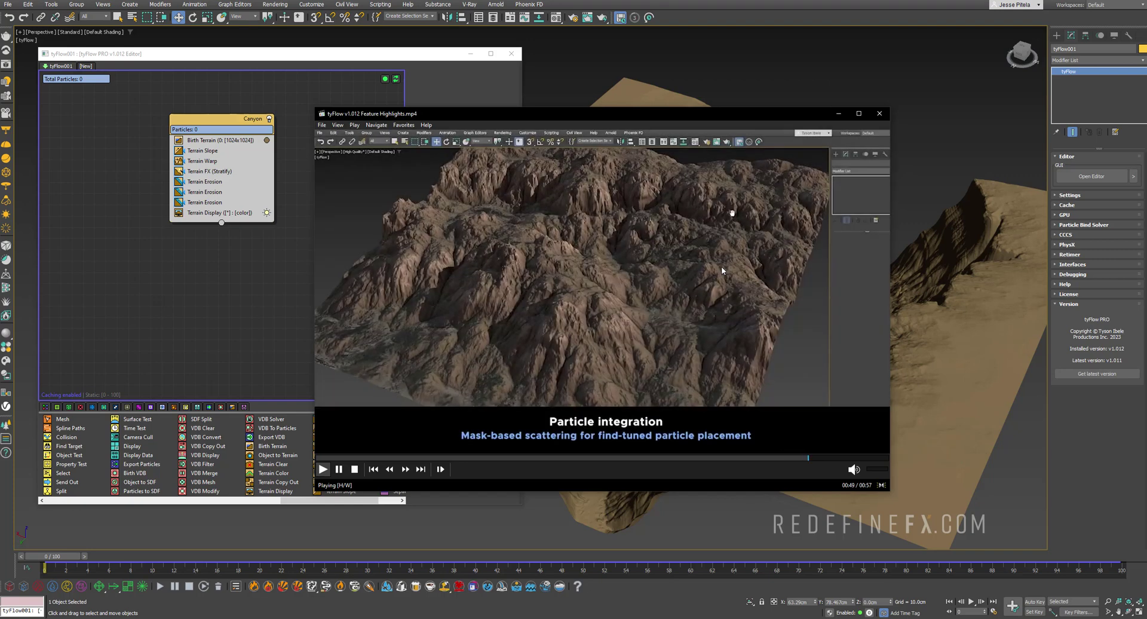
key("space")
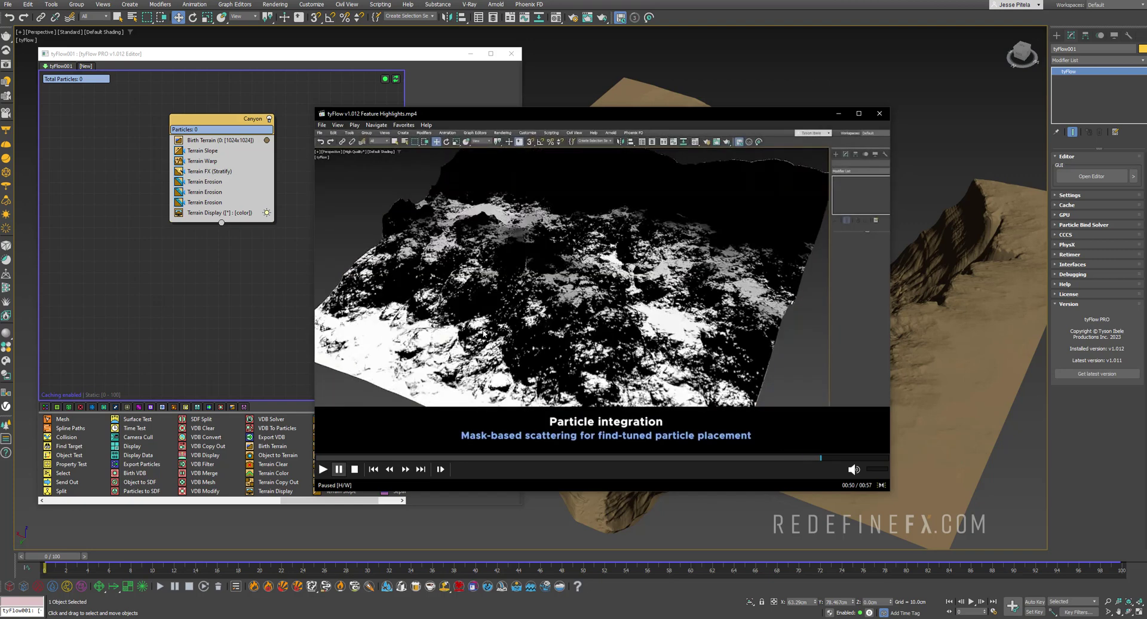
left_click(836, 113)
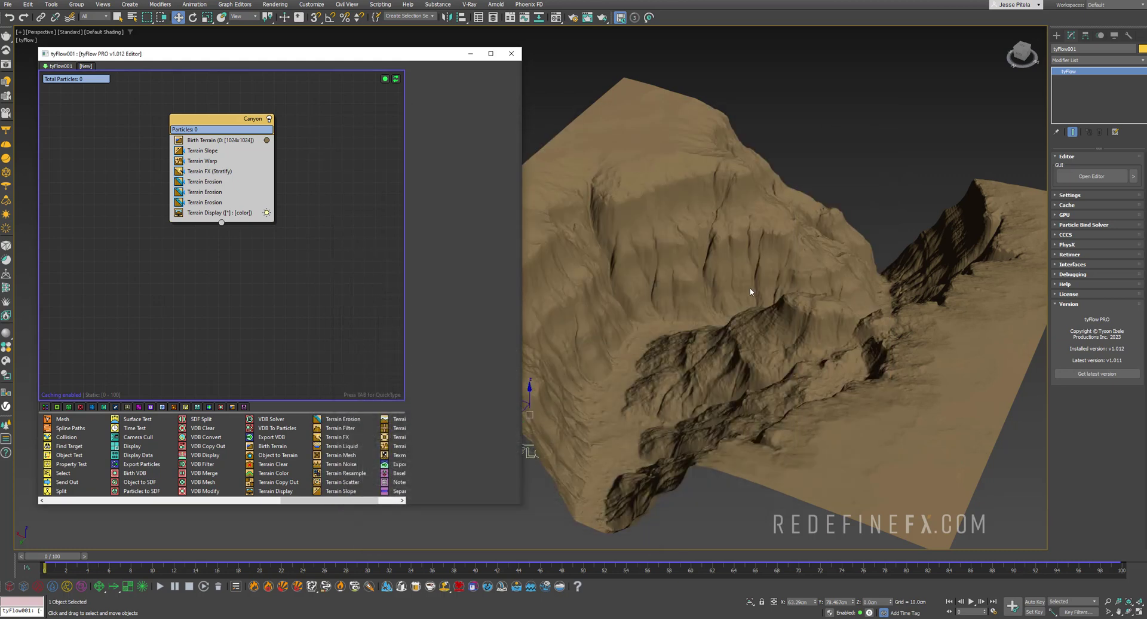
Browse the terrain operators in the tyFlow editor and examine the canyon terrain's eroded cliffs up close
scroll(751, 291, "down", 3)
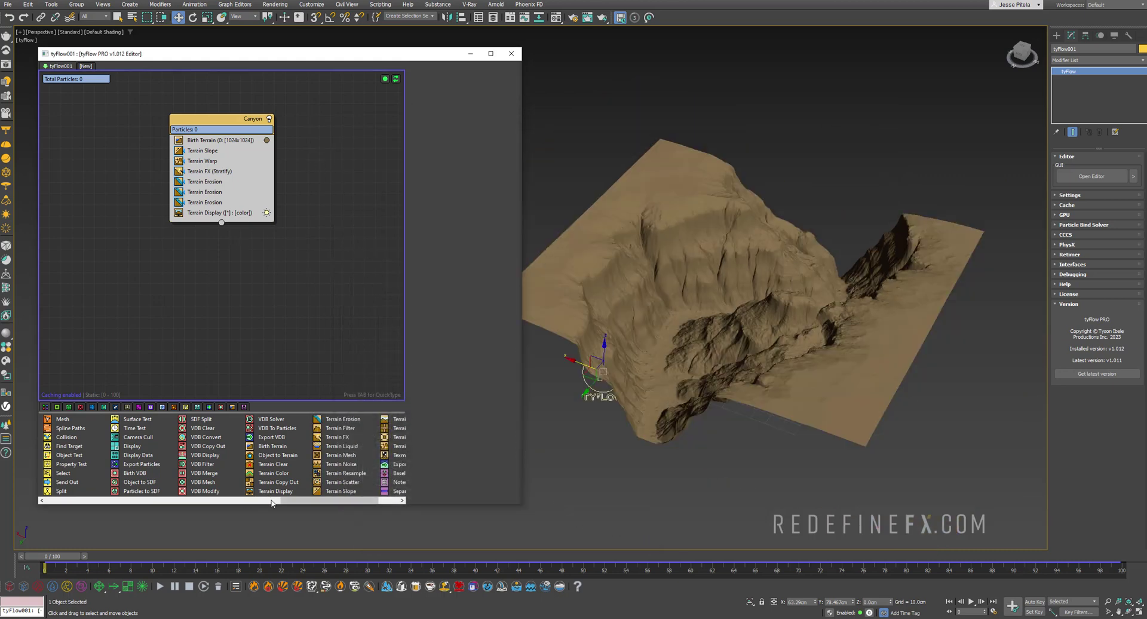
left_click_drag(271, 503, 344, 502)
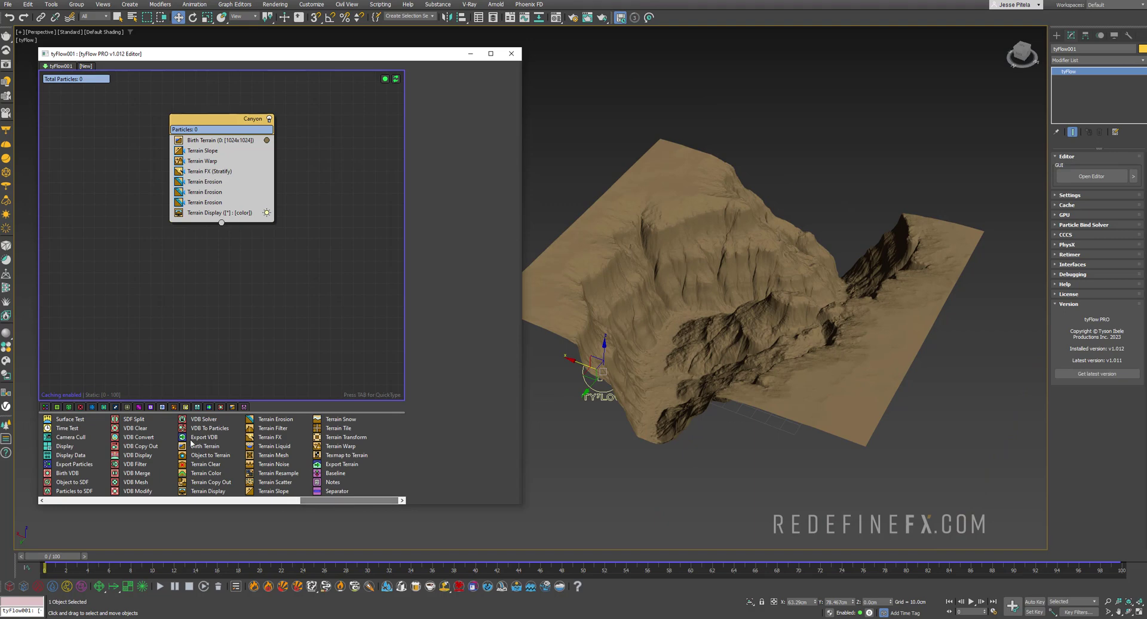
left_click_drag(332, 500, 372, 501)
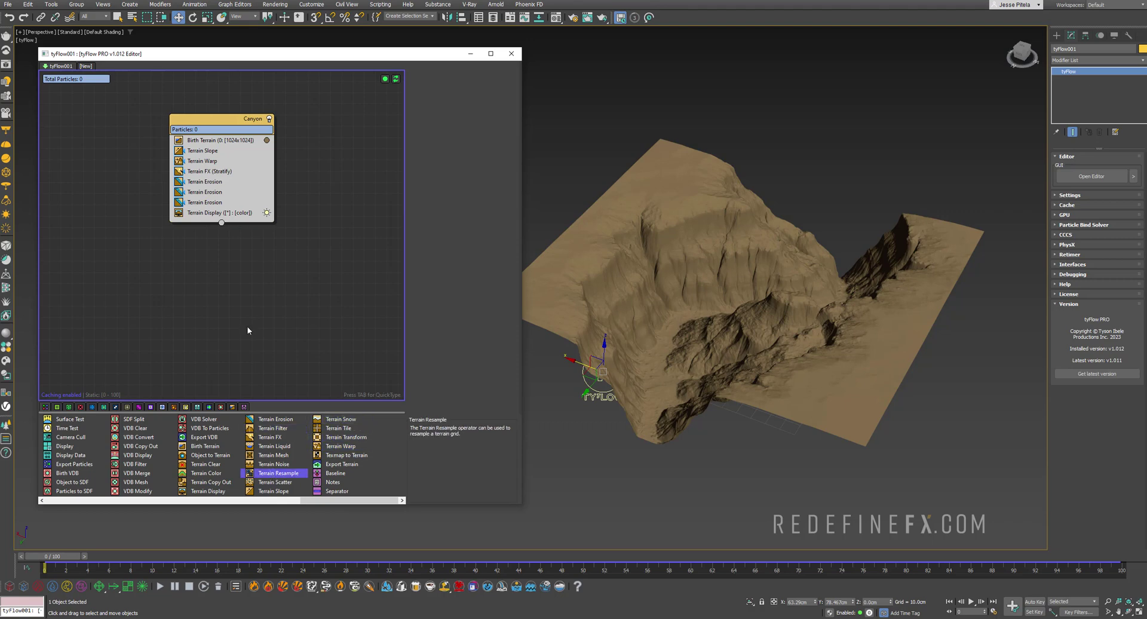
middle_click_drag(736, 281, 768, 257, "alt")
scroll(767, 257, "up", 5)
middle_click_drag(789, 299, 873, 241, "alt")
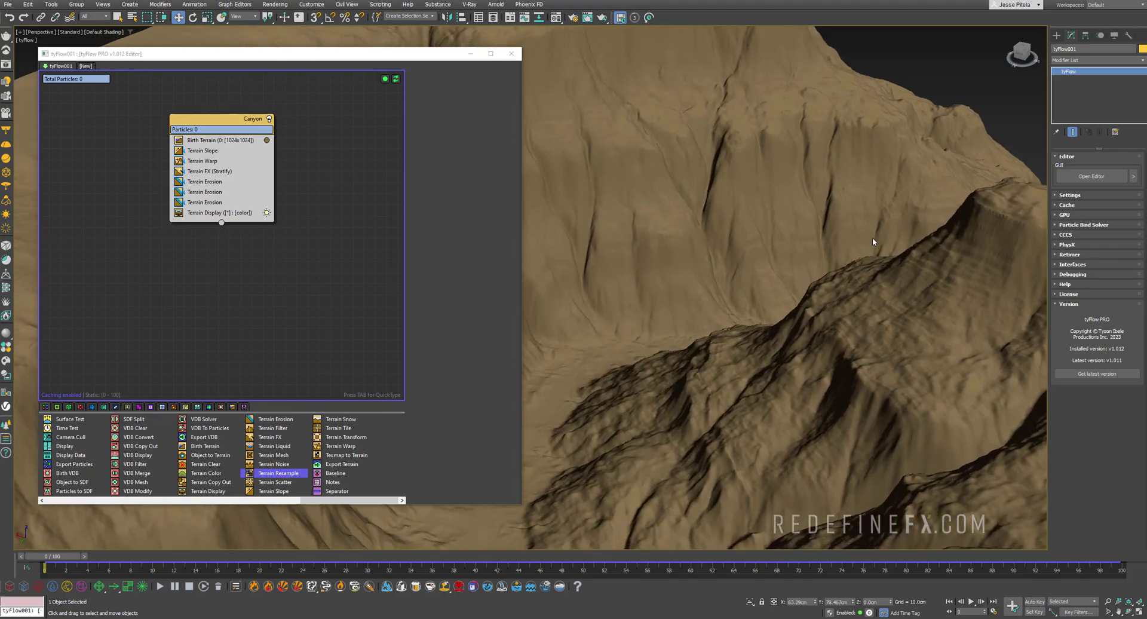
middle_click_drag(629, 336, 665, 353)
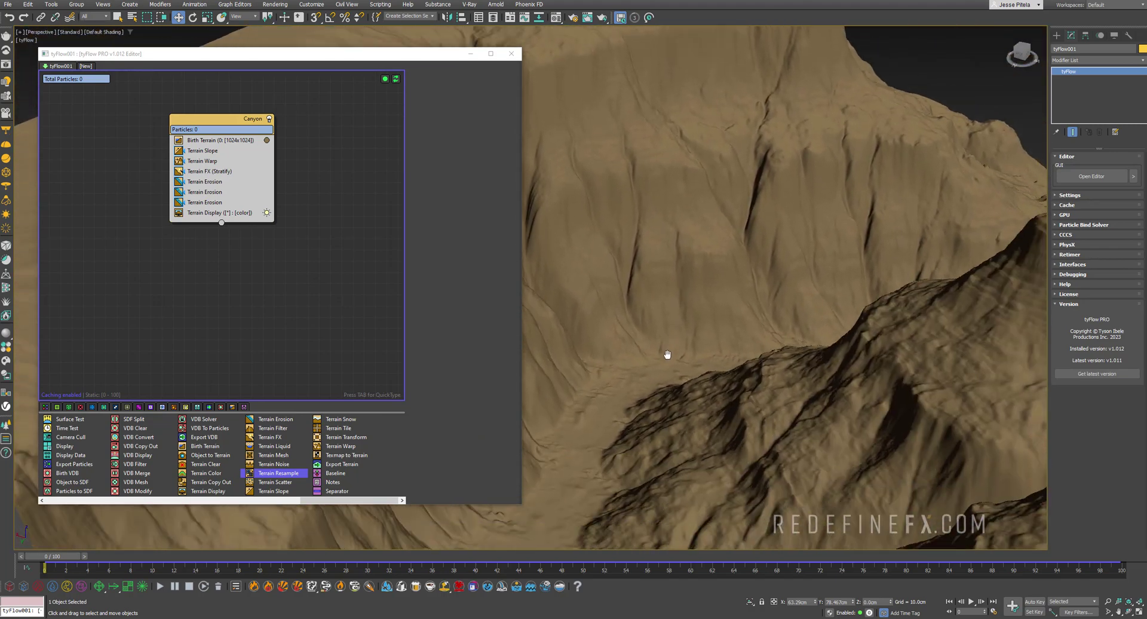
scroll(665, 354, "down", 5)
Delete the existing Canyon event and create a new flow from the Canyon preset of the Simple Terrain Flows
left_click(225, 214)
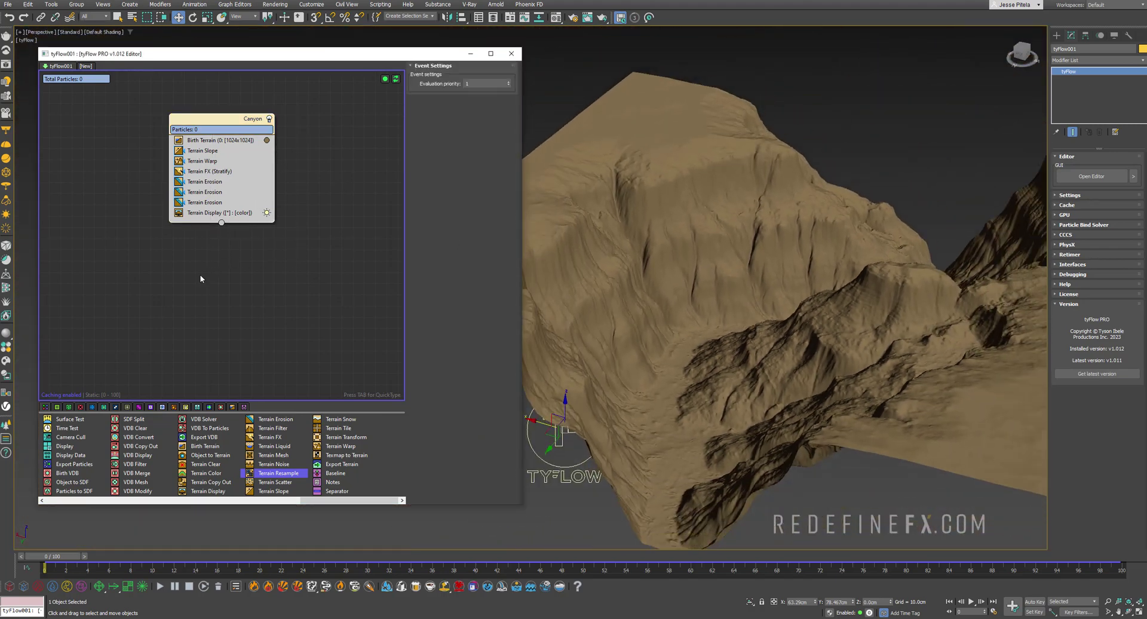
key("Delete")
right_click(225, 174)
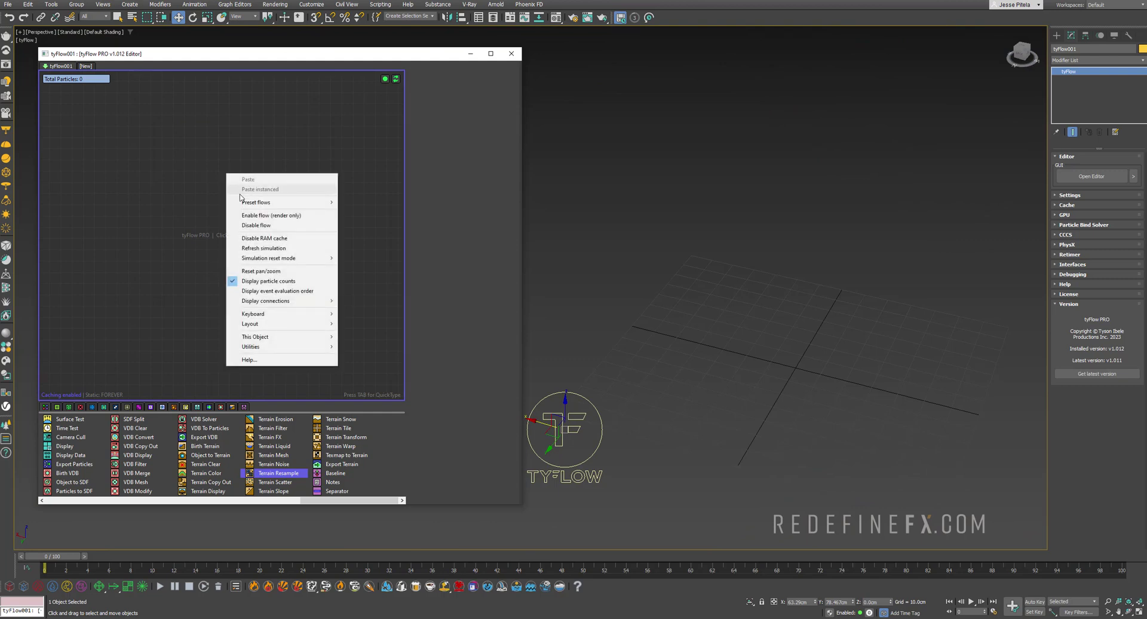
mouse_move(247, 203)
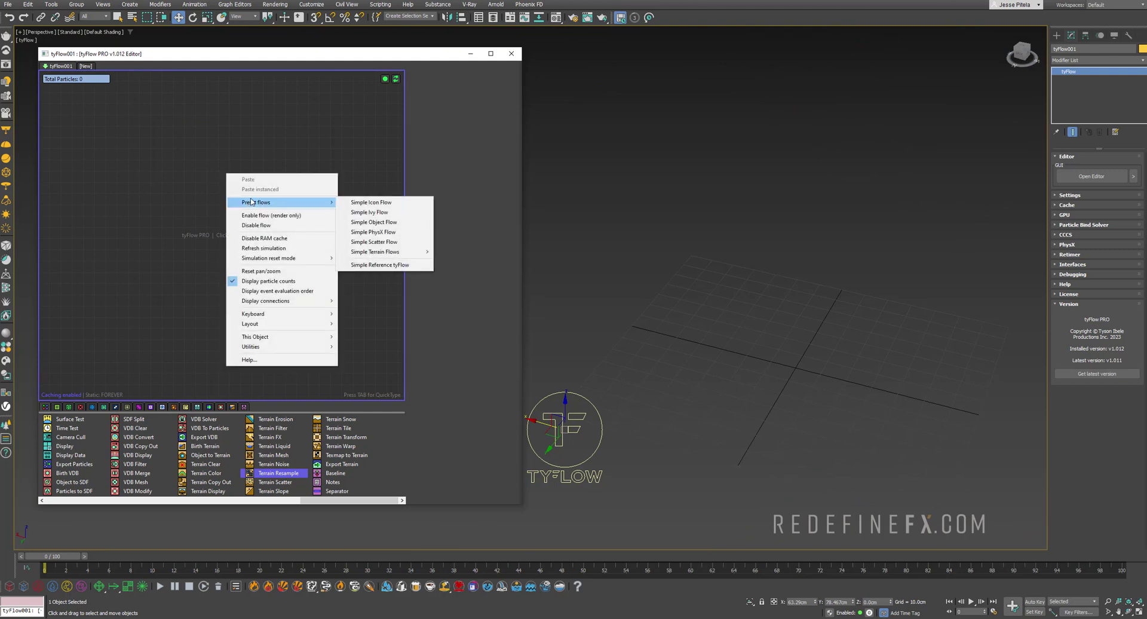
mouse_move(372, 253)
mouse_move(408, 256)
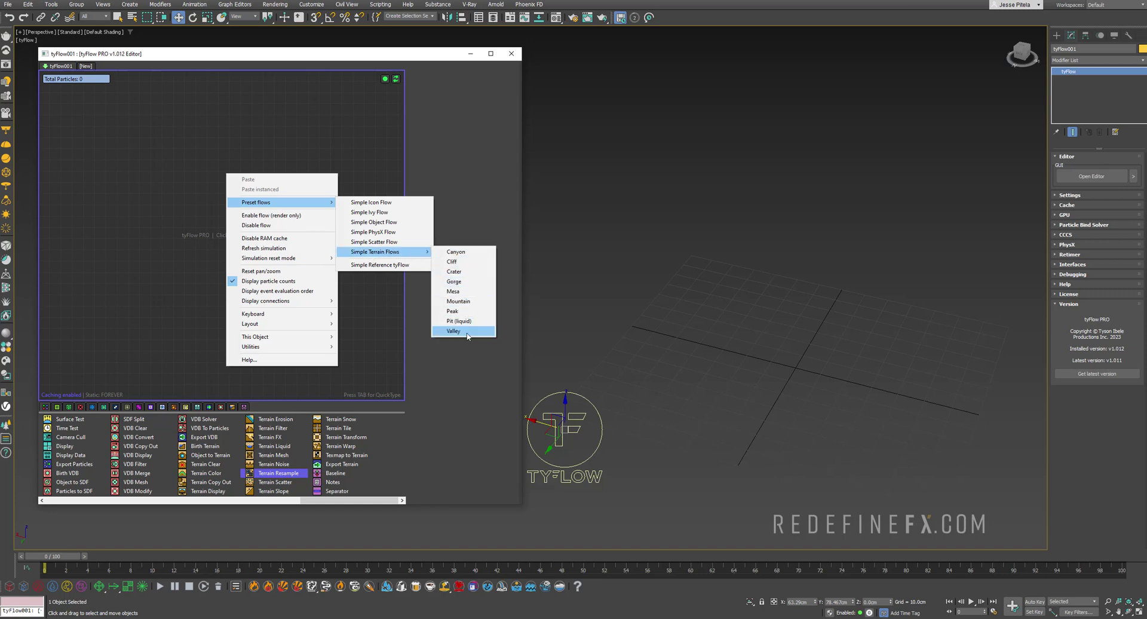
left_click(458, 251)
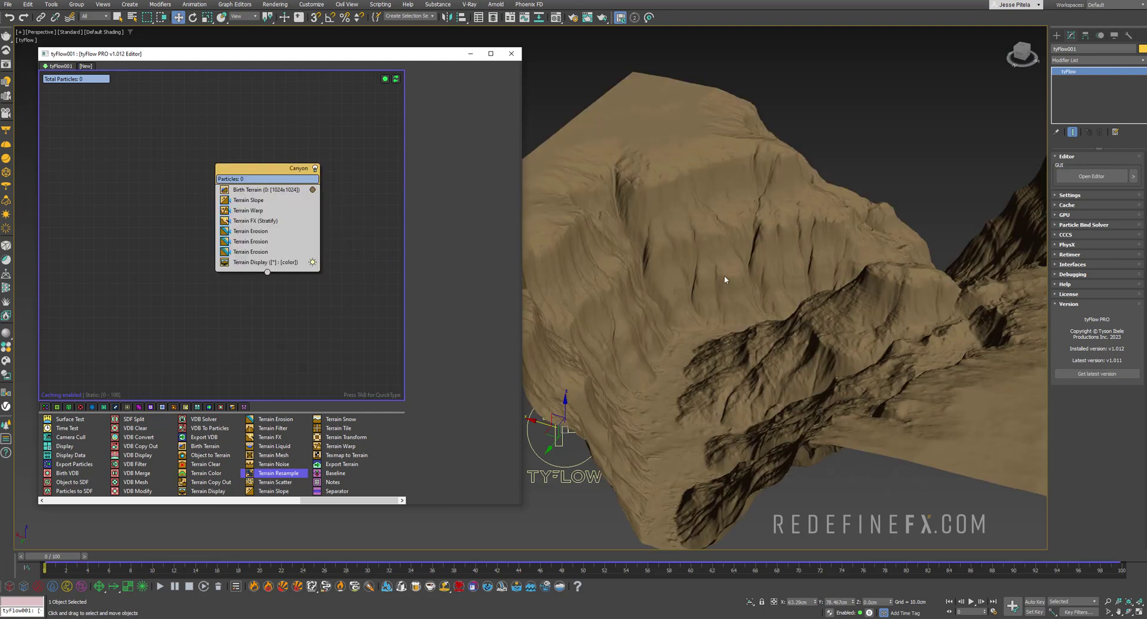
Inspect the canyon terrain and review the settings of its first Terrain Erosion and Terrain FX (Stratify) operators
middle_click_drag(724, 275, 800, 257, "alt")
left_click(262, 230)
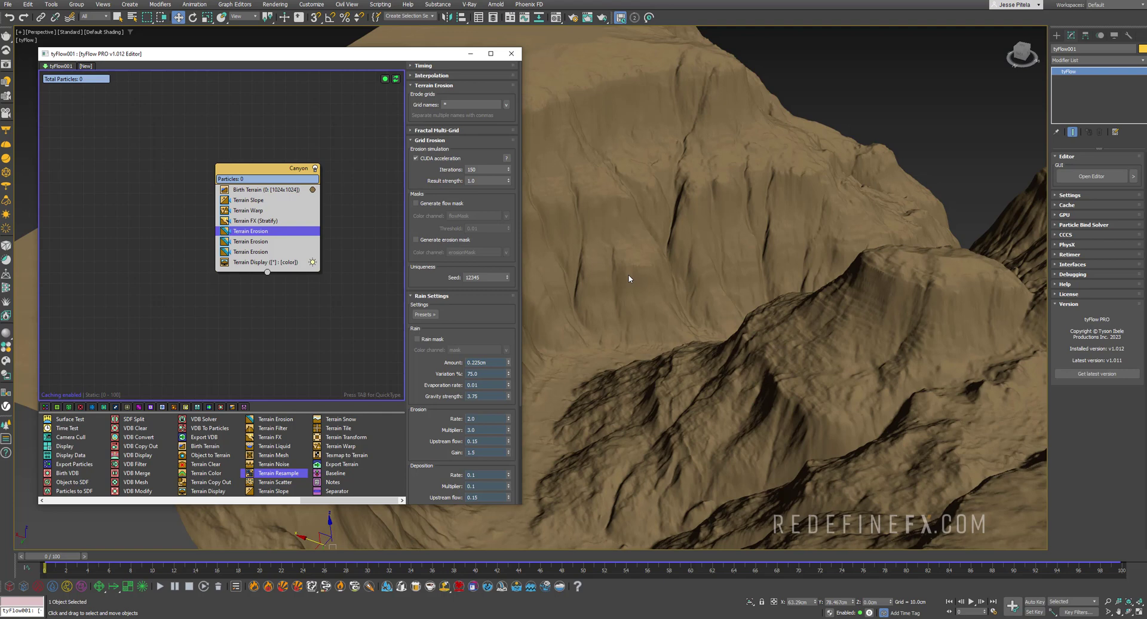
scroll(639, 277, "down", 3)
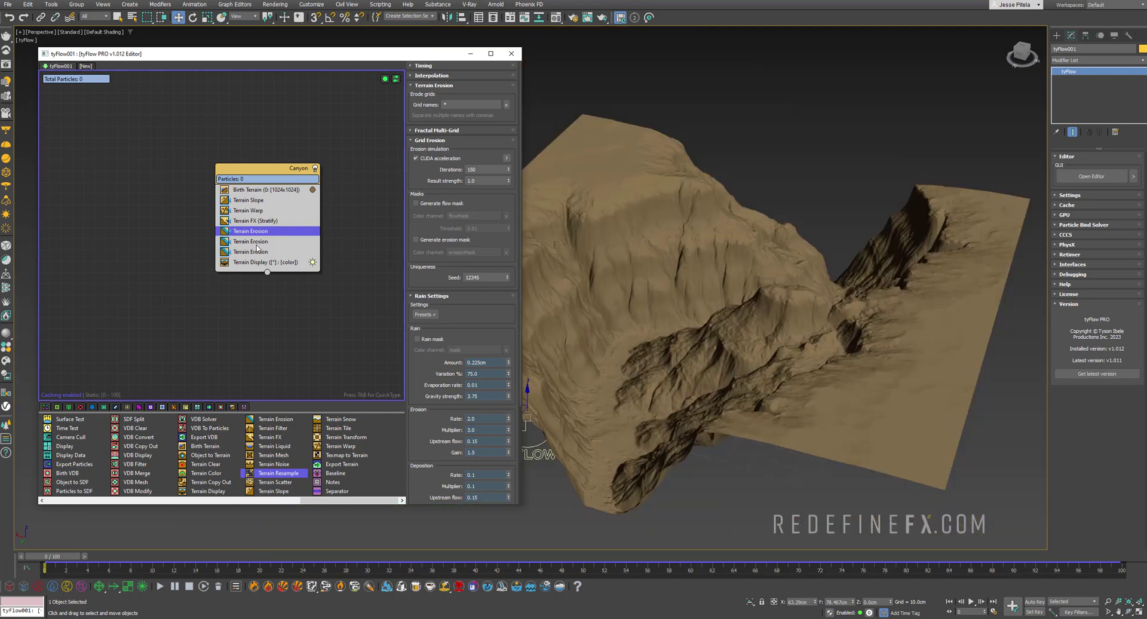
left_click(251, 222)
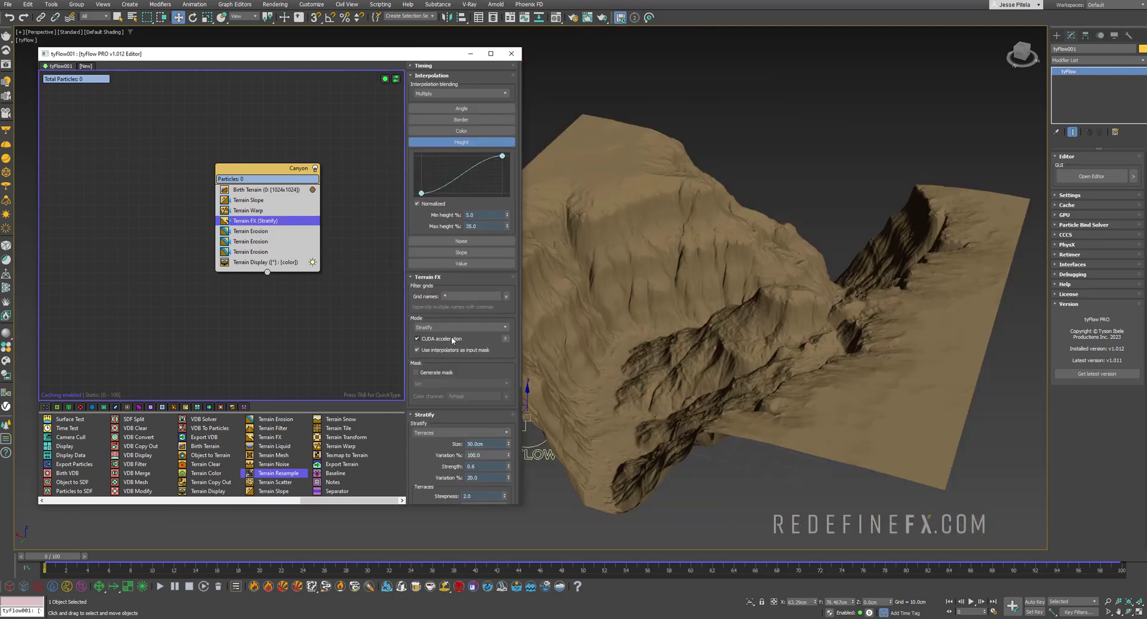
middle_click_drag(776, 286, 616, 273, "alt")
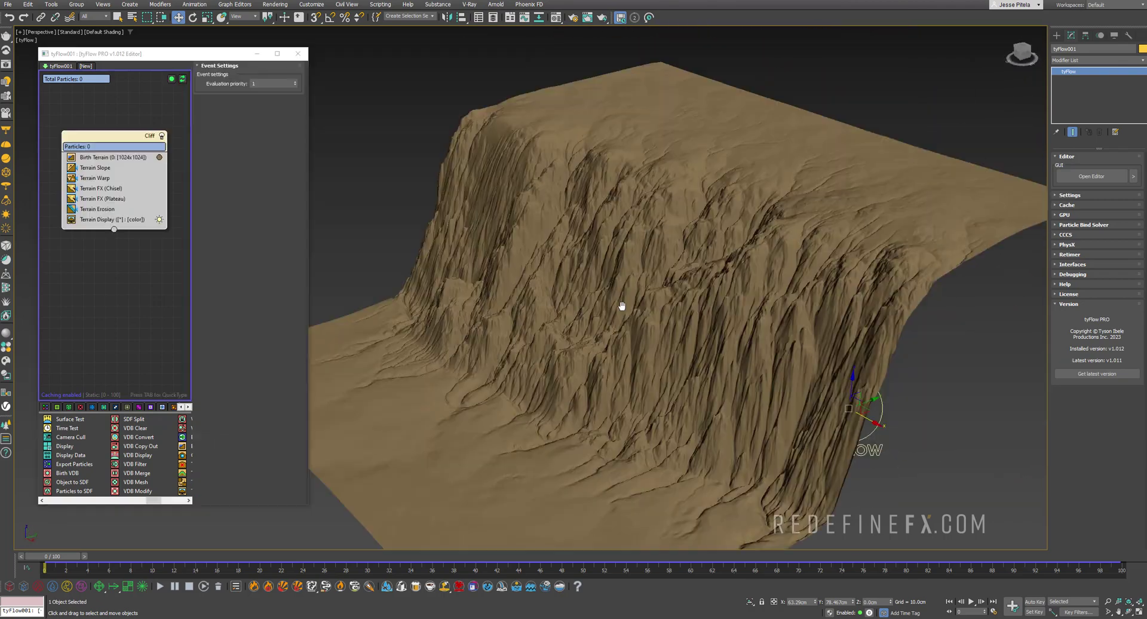
Examine the cliff and crater preset terrains up close and from several angles
scroll(617, 298, "up", 5)
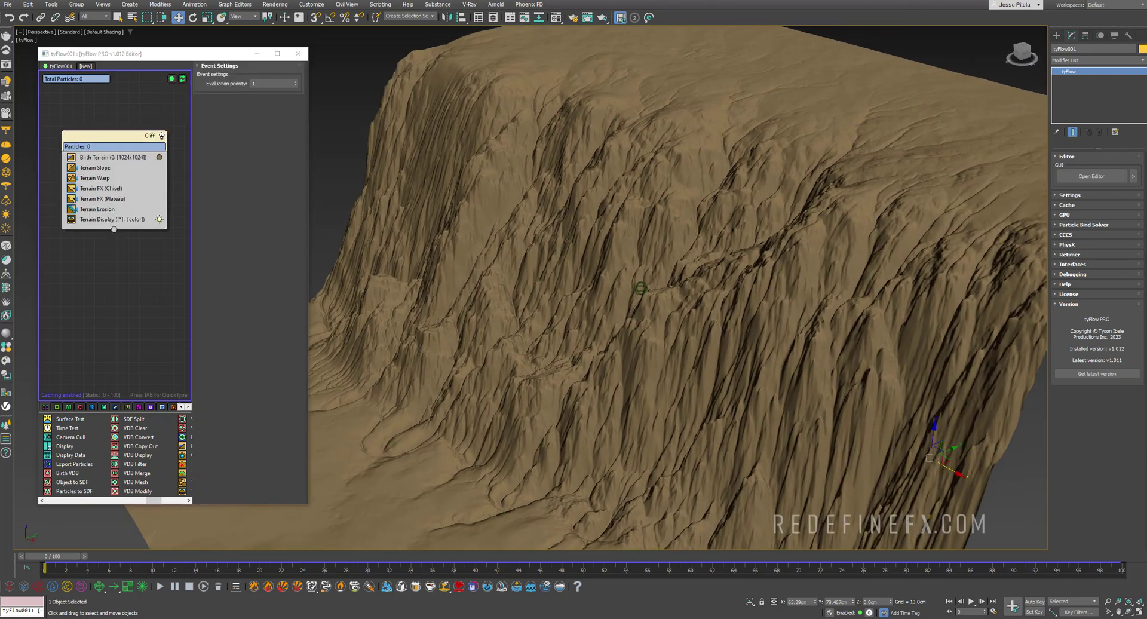
scroll(621, 284, "down", 6)
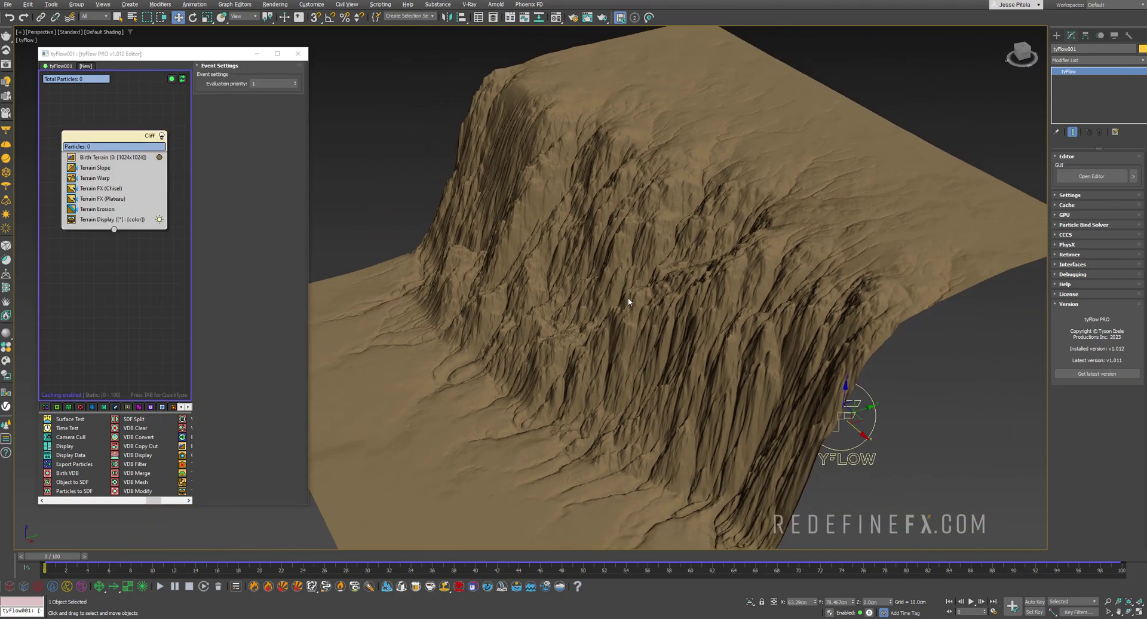
middle_click_drag(625, 299, 640, 327, "alt")
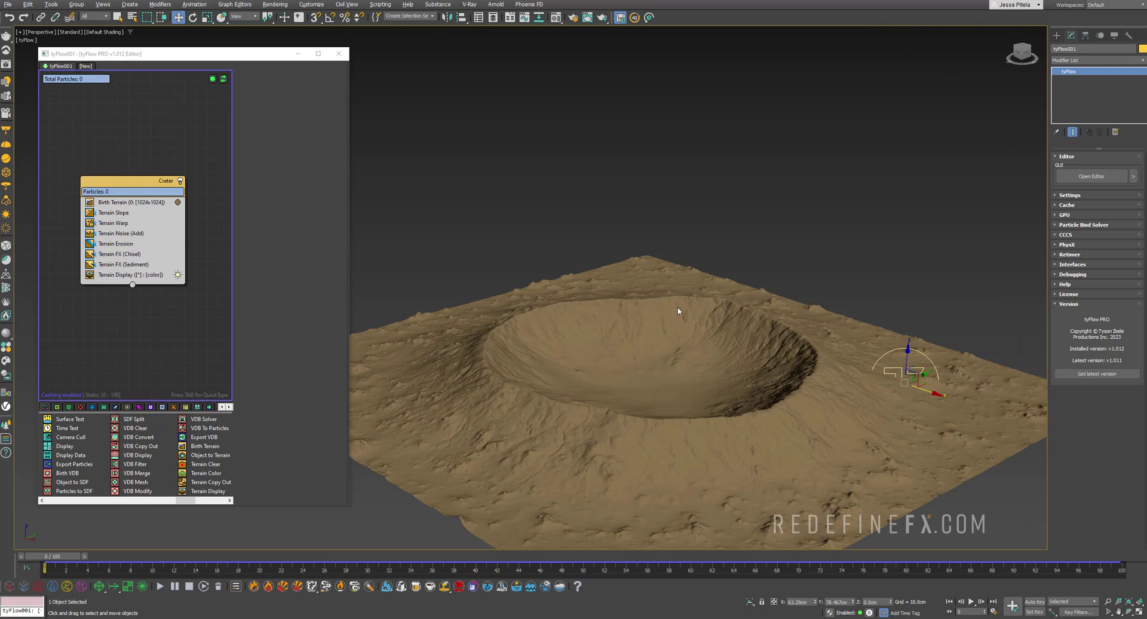
middle_click_drag(677, 310, 686, 363, "alt")
scroll(683, 350, "up", 2)
scroll(684, 351, "up", 3)
scroll(694, 369, "up", 3)
scroll(695, 369, "up", 4)
scroll(695, 368, "down", 7)
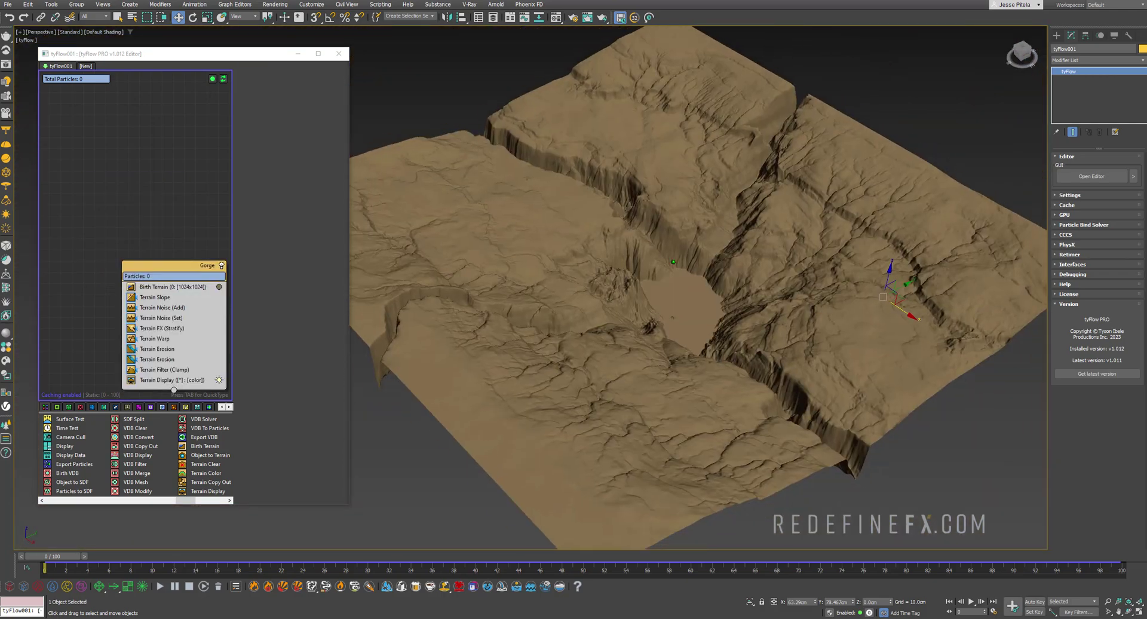
Examine the gorge and mesa preset terrains from several angles
middle_click_drag(741, 298, 632, 288, "alt")
scroll(625, 308, "up", 5)
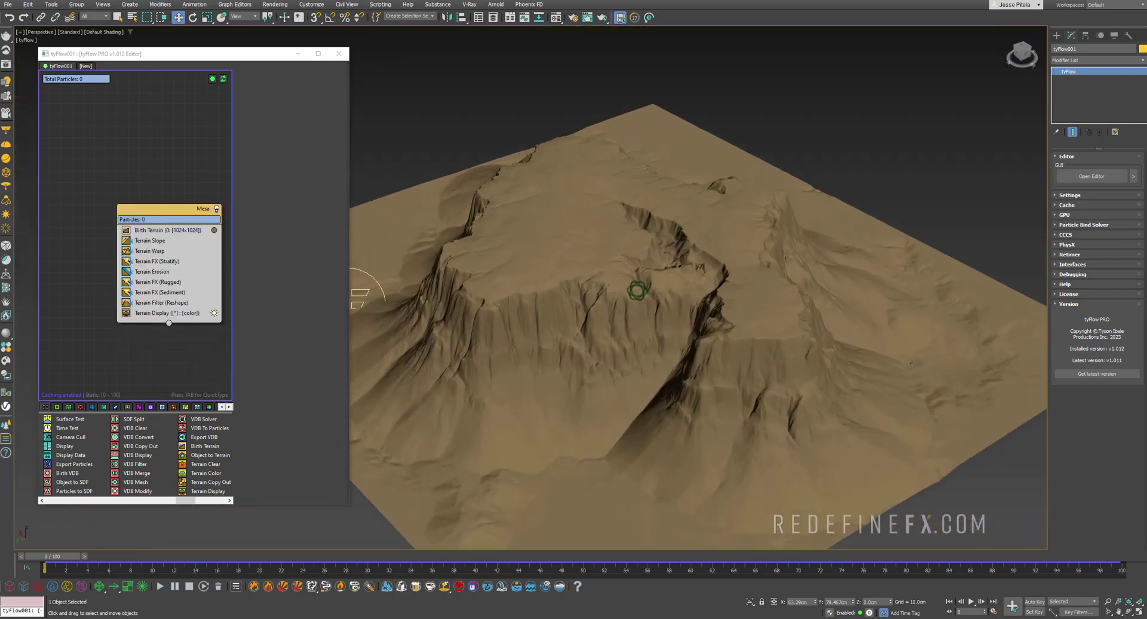
scroll(659, 270, "up", 3)
middle_click_drag(659, 270, 615, 264, "alt")
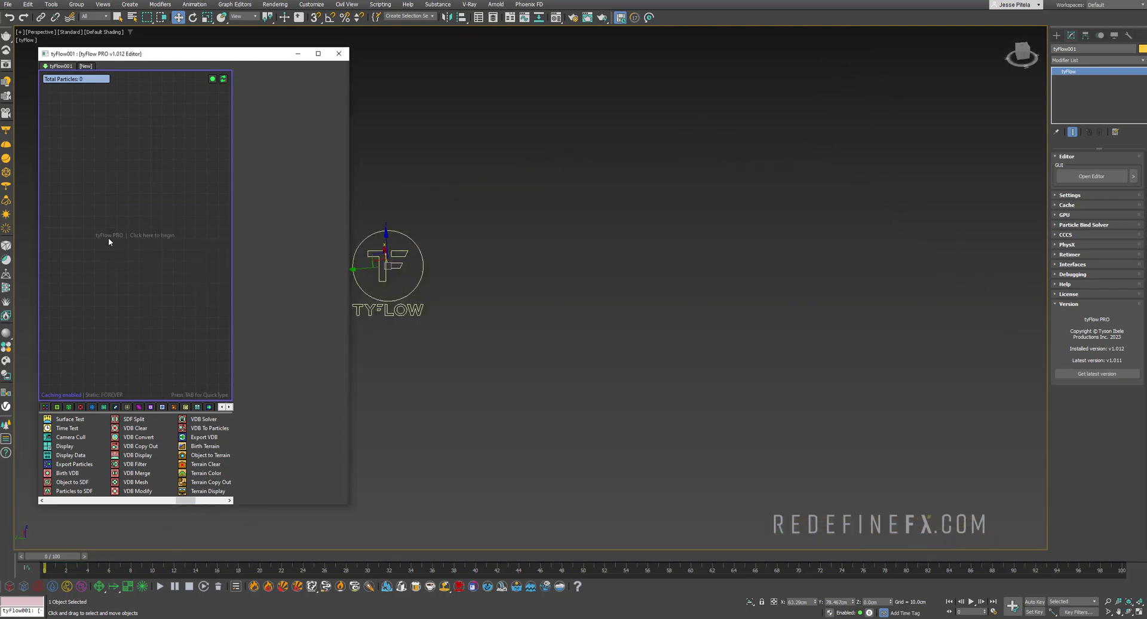
Create a flow from the Mountain preset of the Simple Terrain Flows in the empty tyFlow editor
right_click(109, 238)
mouse_move(138, 270)
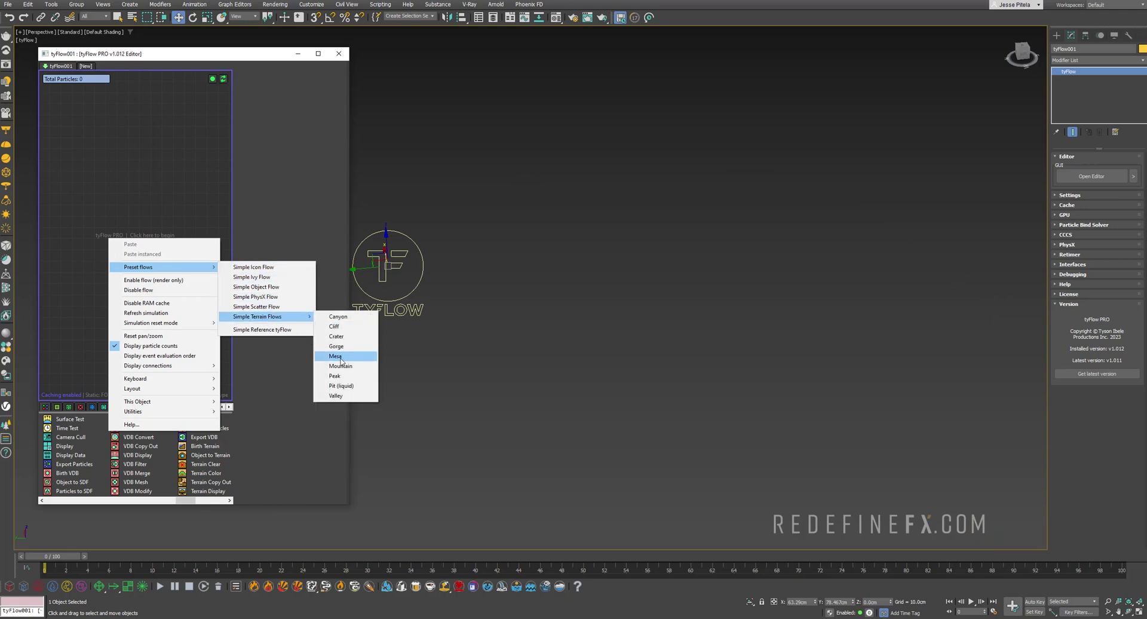
left_click(340, 365)
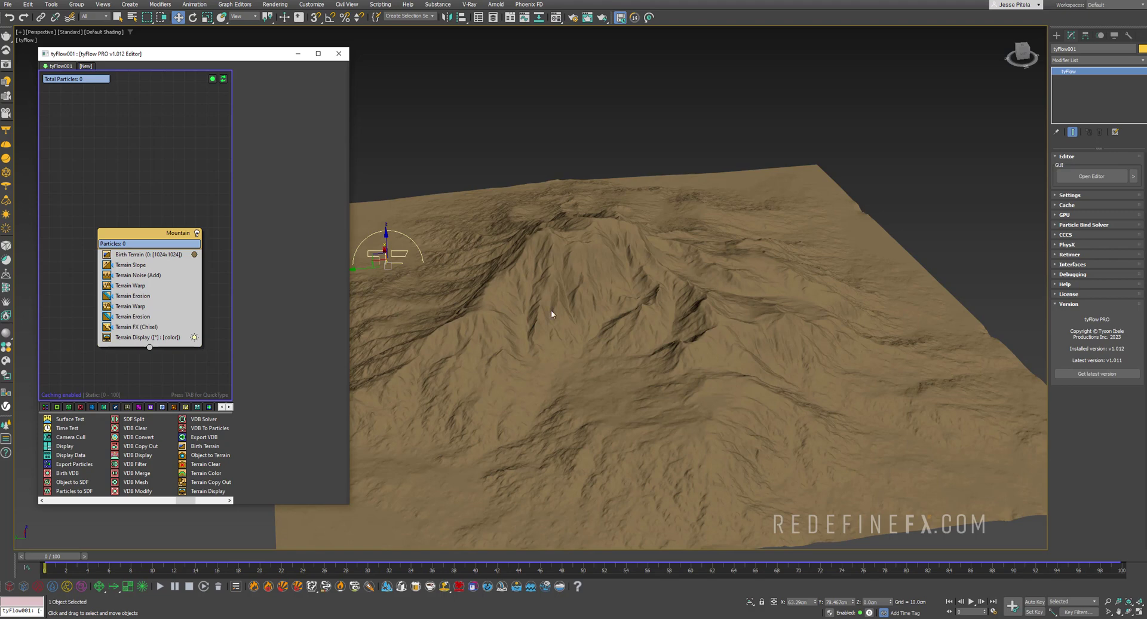
Examine the mountain and peak preset terrains from different angles
middle_click_drag(542, 323, 660, 299, "alt")
scroll(626, 321, "down", 3)
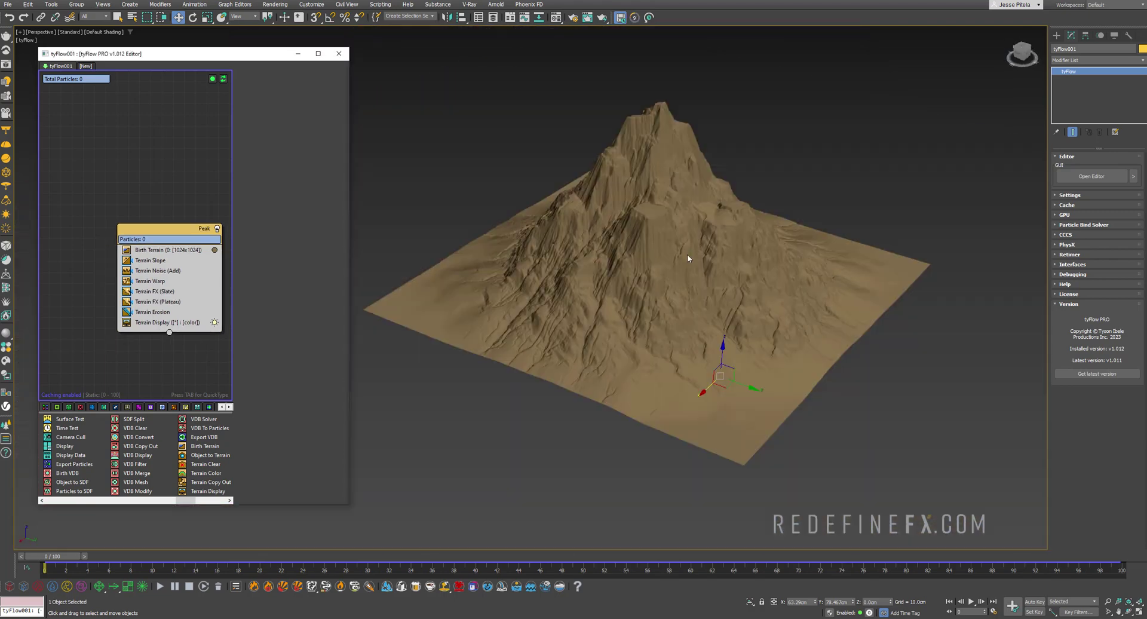
middle_click_drag(686, 255, 609, 232, "alt")
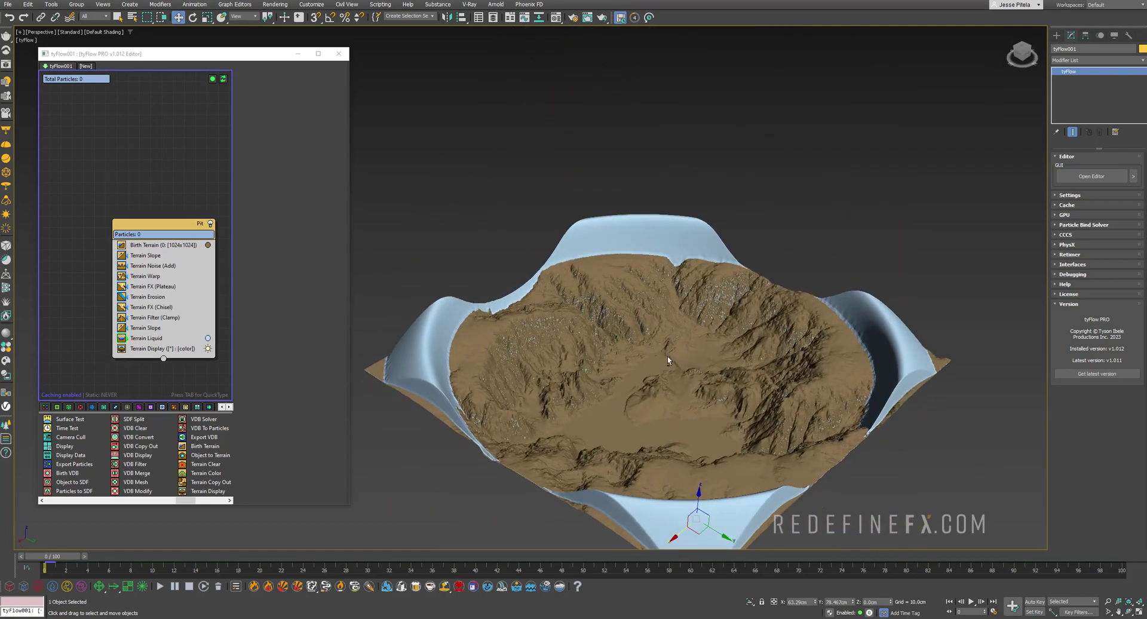
View the pit terrain from above and scrub through the timeline to preview its liquid simulation
middle_click_drag(671, 348, 664, 275, "alt")
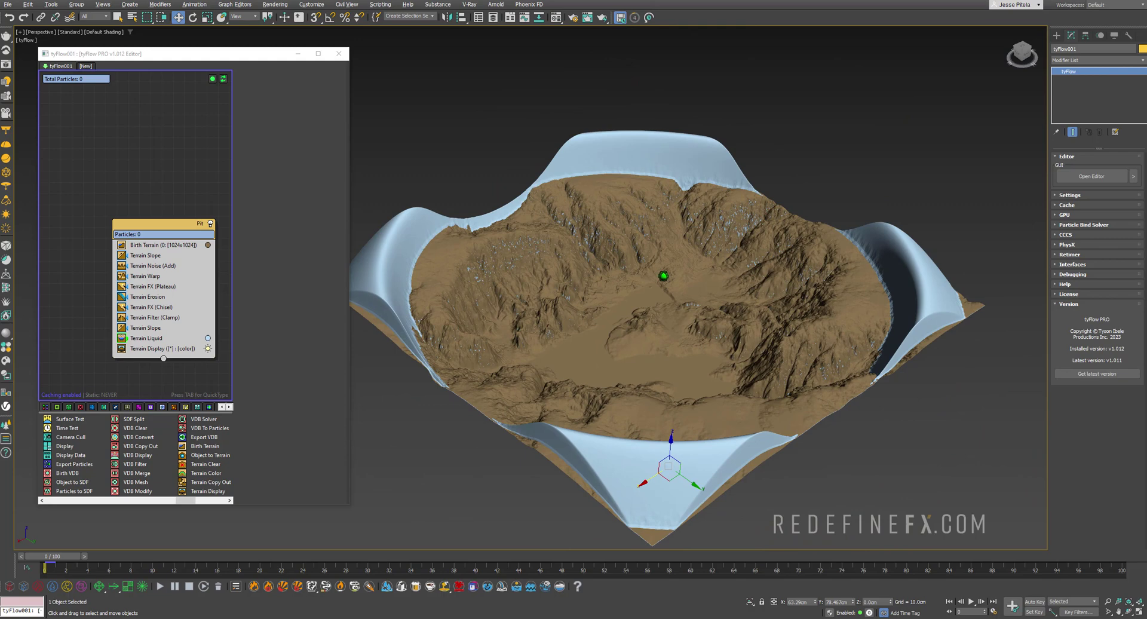
left_click_drag(69, 560, 1093, 549)
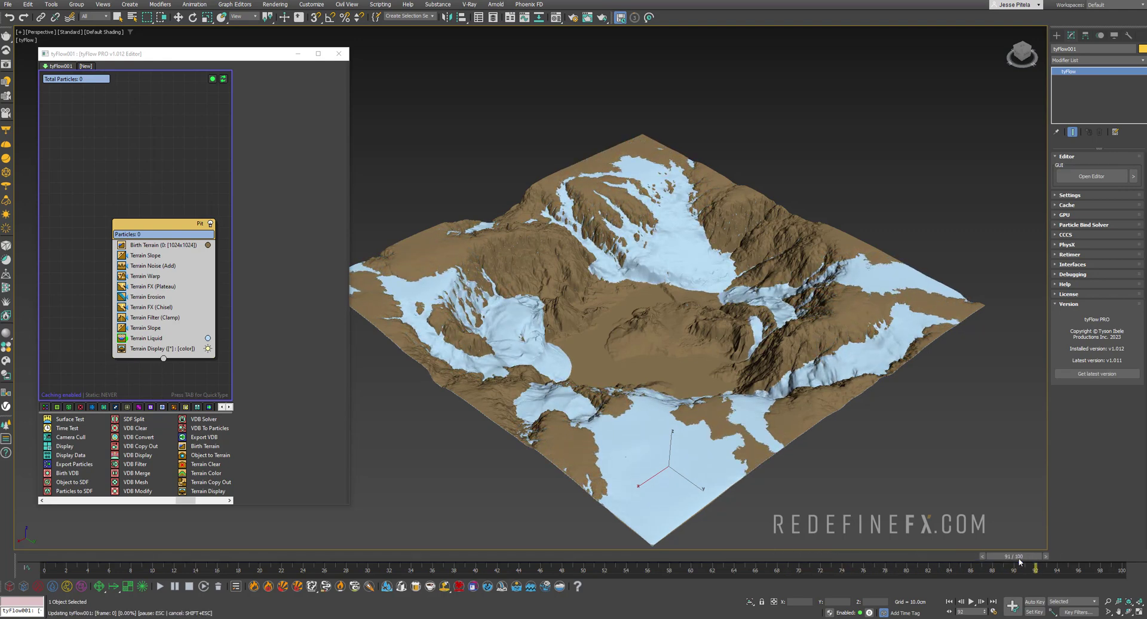
left_click_drag(198, 557, 472, 559)
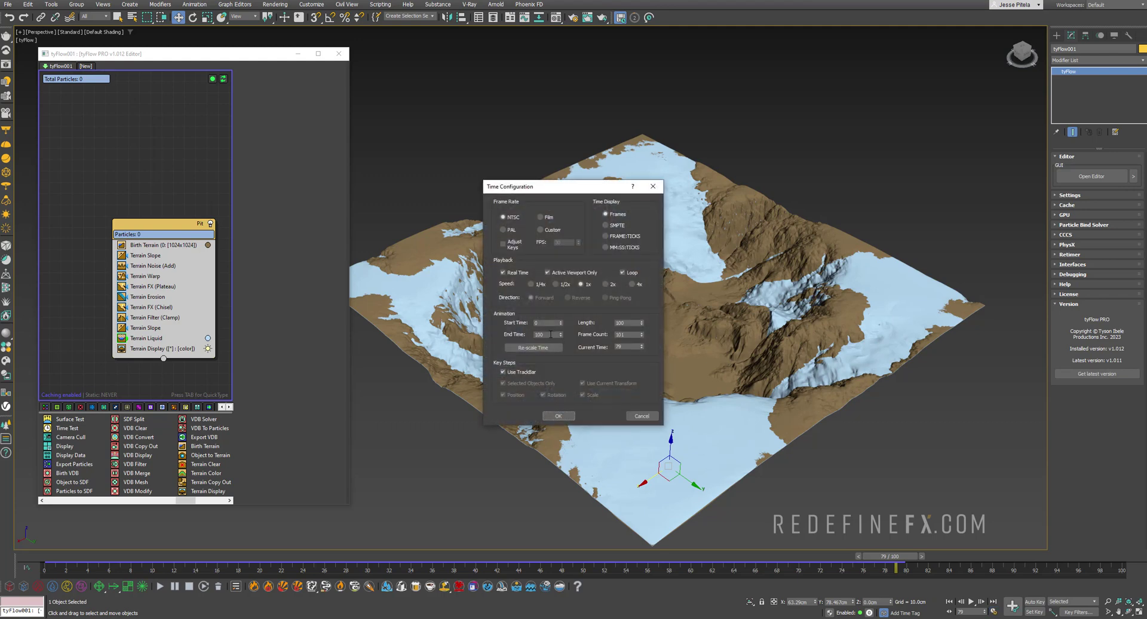
Extend the animation's end time to frame 300 and advance the pit's liquid simulation to about frame 137
key("Return")
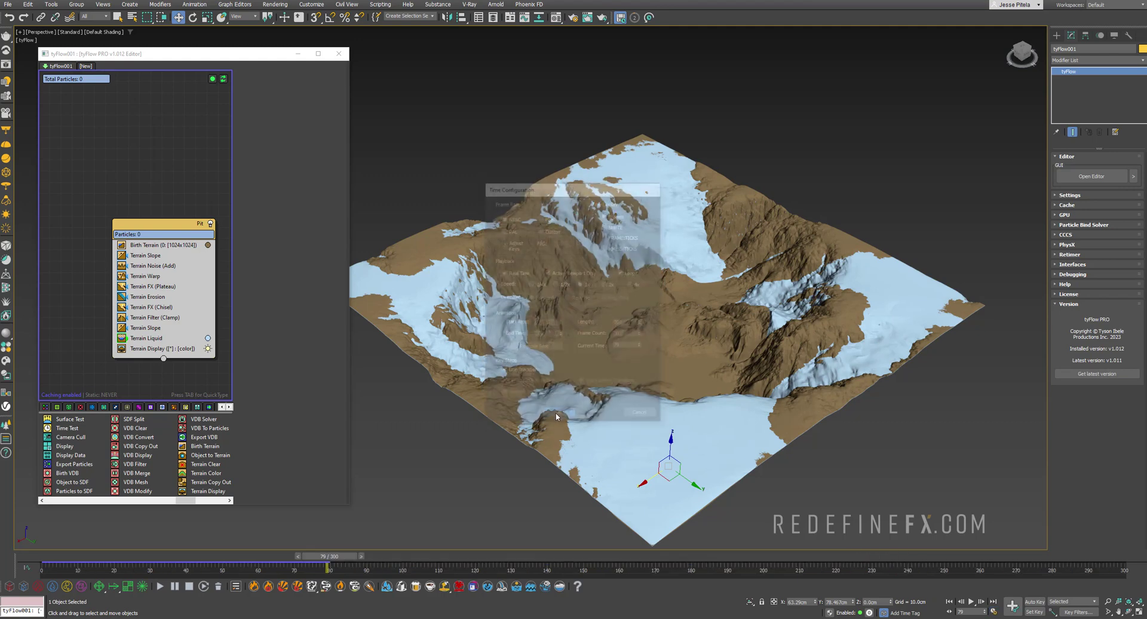
left_click_drag(326, 560, 521, 564)
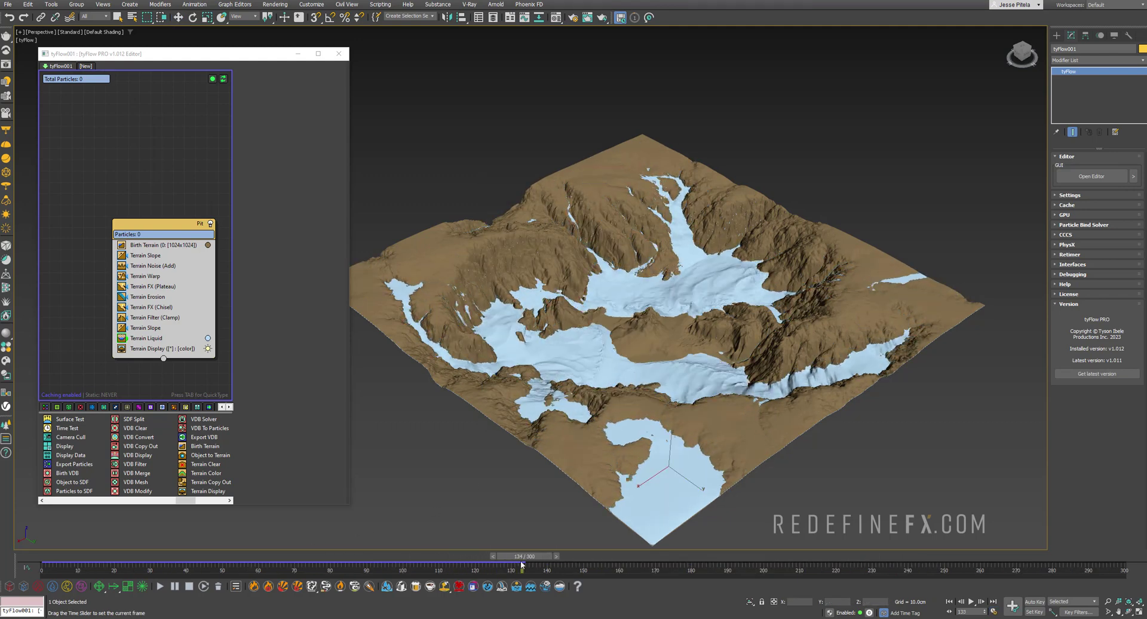
Inspect the liquid pooling in the pit terrain up close and advance the simulation close to the end of the timeline
middle_click_drag(634, 348, 604, 394, "alt")
scroll(680, 236, "up", 4)
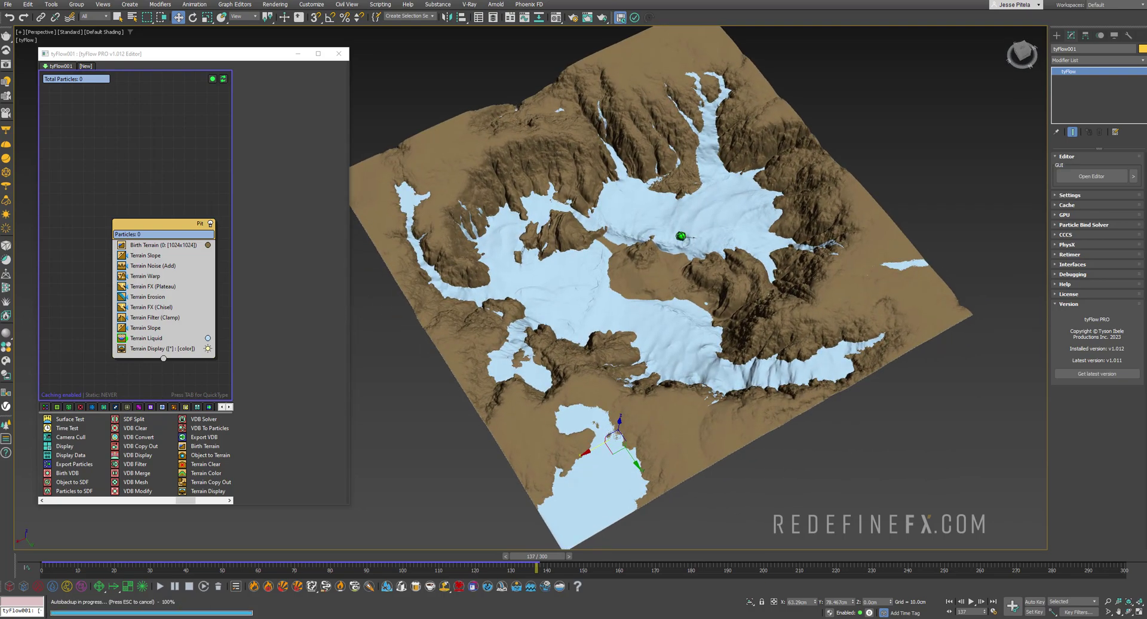
middle_click_drag(680, 235, 637, 294, "alt")
scroll(637, 294, "down", 4)
middle_click_drag(621, 400, 651, 365, "alt")
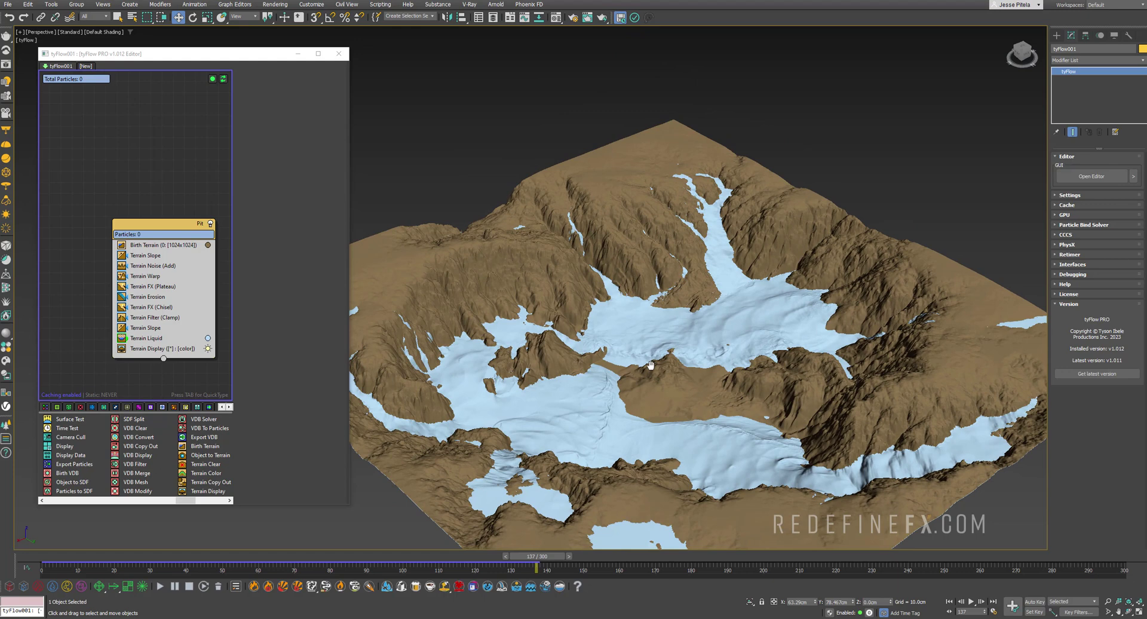
left_click_drag(537, 558, 1010, 557)
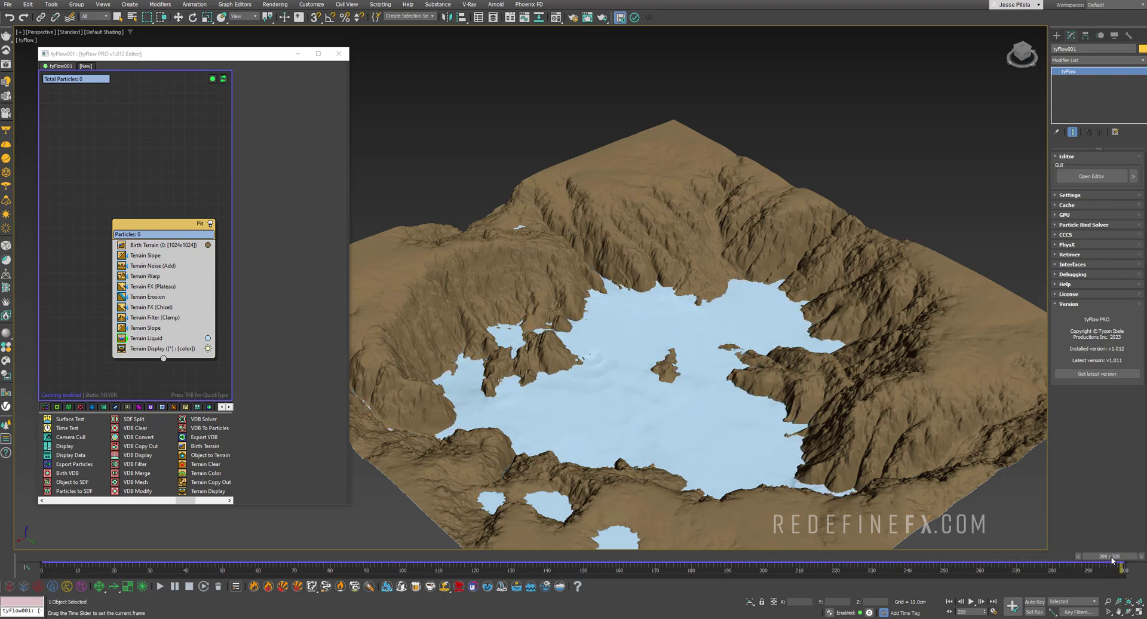
Examine the filled pit's water surface from a low, close angle and scrub the timeline back to an earlier frame
mouse_move(710, 405)
middle_mouse_down("alt")
mouse_move(683, 502)
mouse_move(671, 335)
mouse_move(702, 311)
middle_mouse_up("alt")
scroll(646, 354, "up", 5)
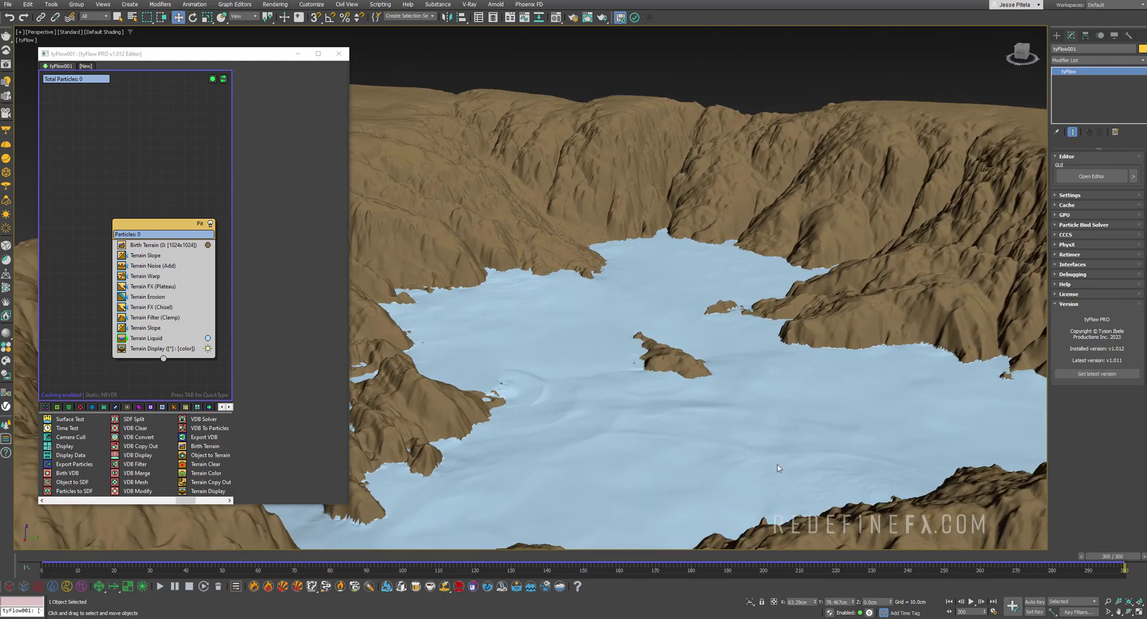
left_click(1082, 556)
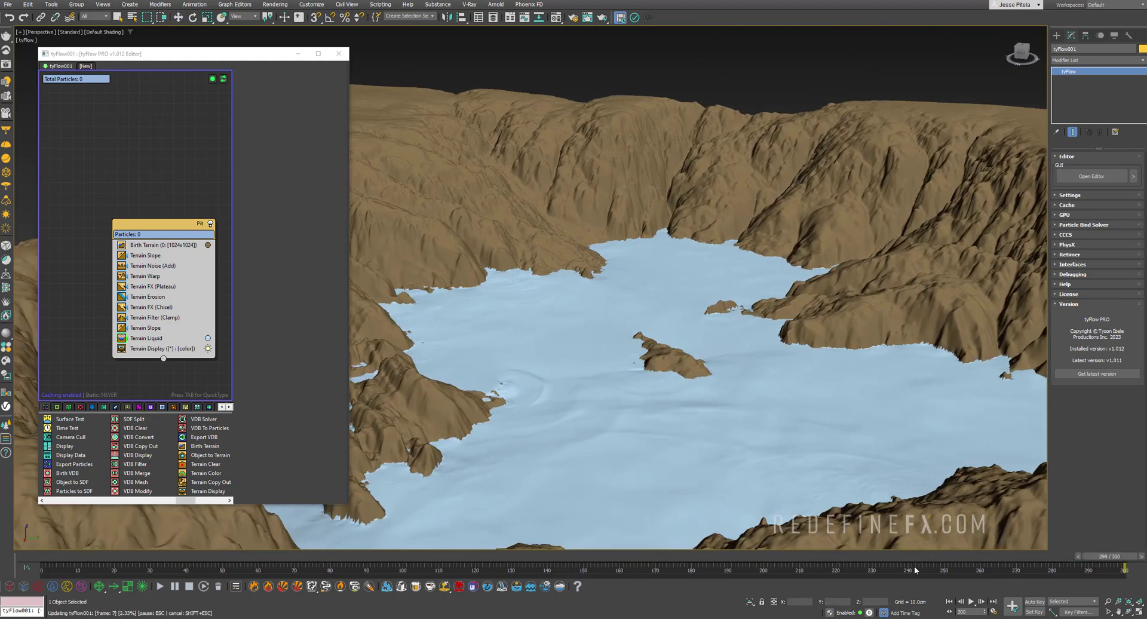
left_click(796, 568)
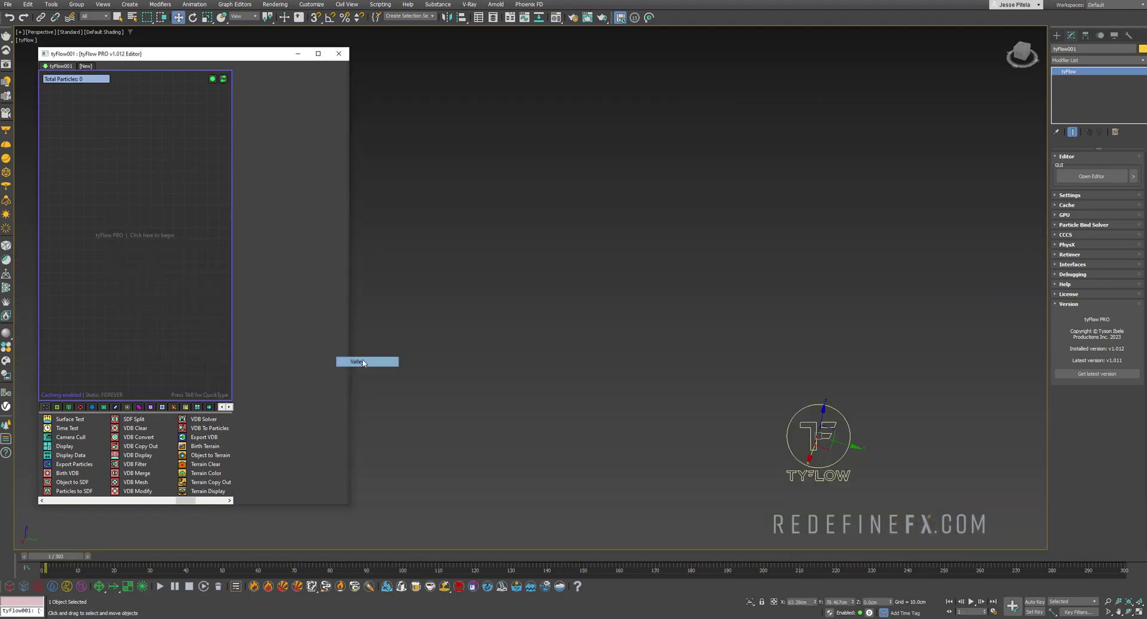
Create a new event in the empty flow with a Birth Terrain operator and add a Terrain Slope operator below it
middle_click_drag(645, 316, 714, 290, "alt")
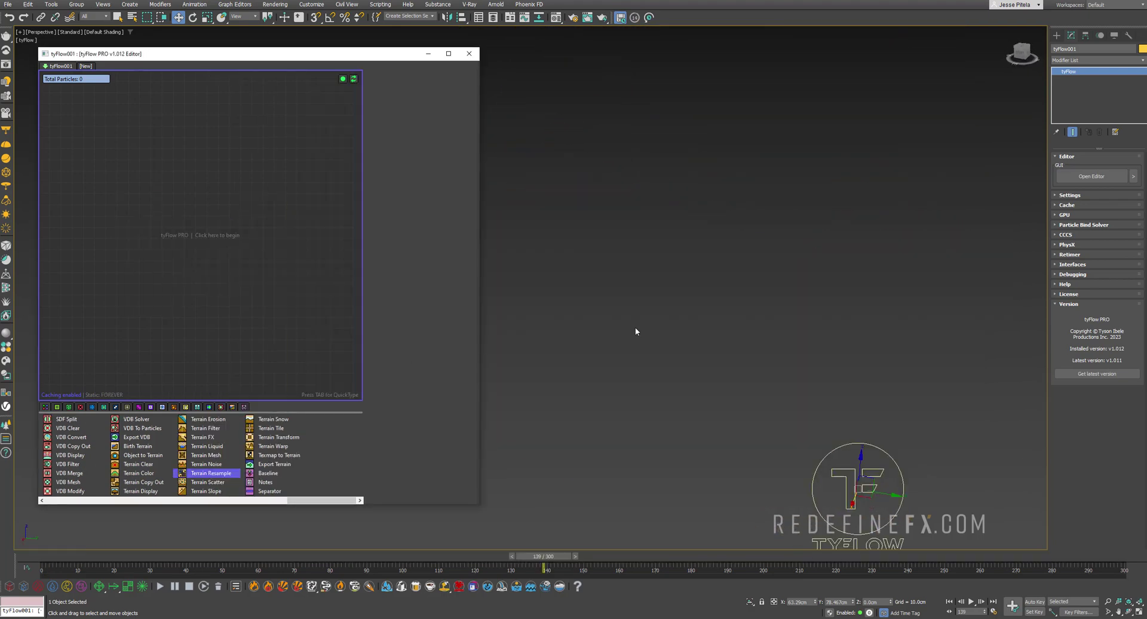
left_click(635, 331)
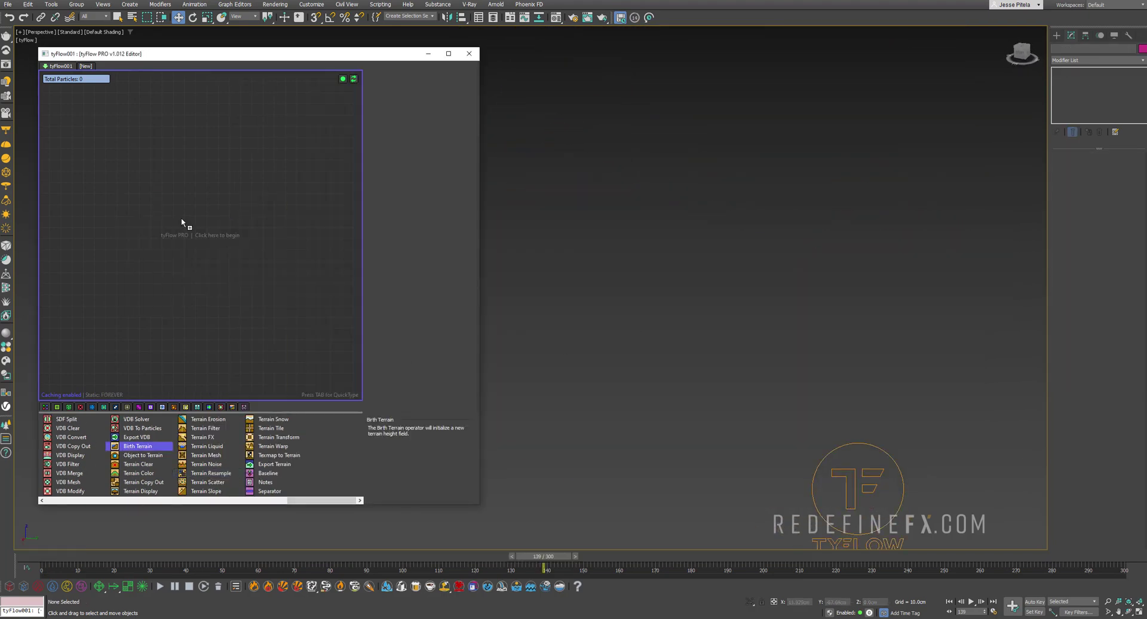
left_click_drag(181, 220, 182, 220)
left_click_drag(206, 490, 215, 248)
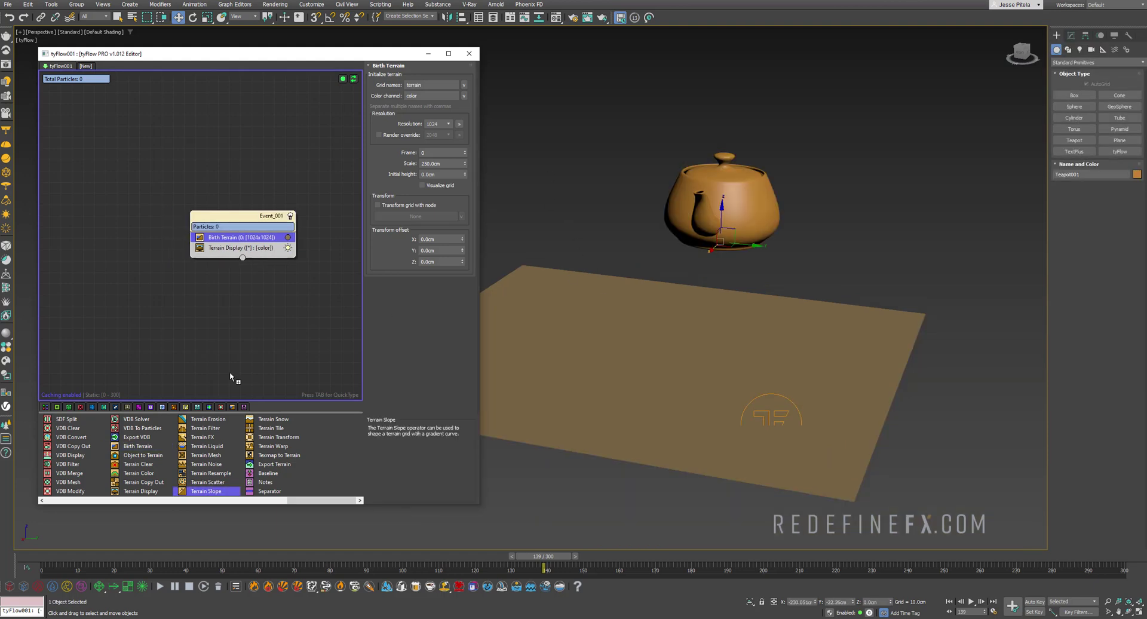
Reshape the Terrain Slope's radial gradient curve with extra middle points and raise its starting point to full height
middle_click_drag(591, 218, 665, 252)
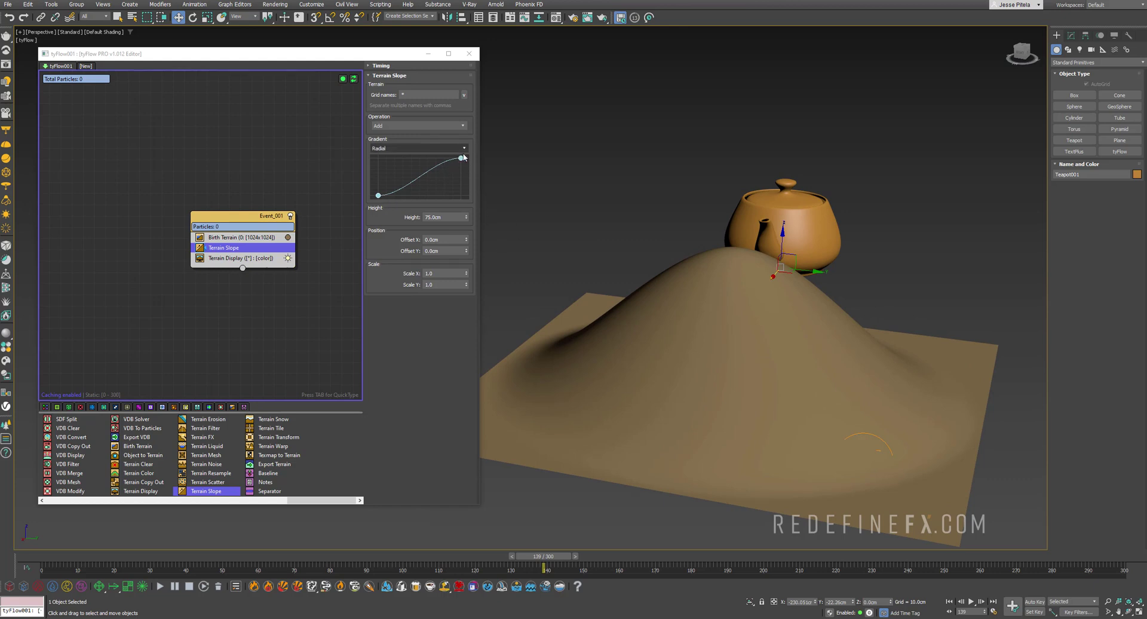
mouse_move(429, 169)
left_mouse_down()
mouse_move(441, 160)
mouse_move(435, 177)
mouse_move(392, 171)
mouse_move(431, 166)
left_mouse_up()
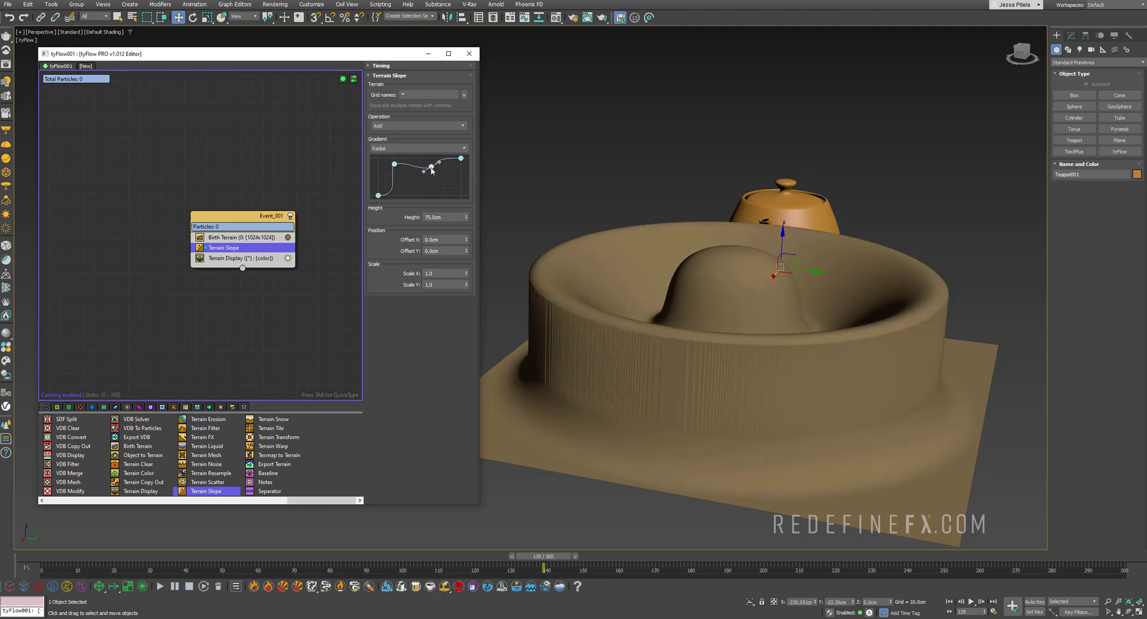
left_click_drag(378, 195, 378, 158)
Try the Linear X gradient, then set it to Linear Y and lower the curve's middle points to form a valley
left_click(404, 149)
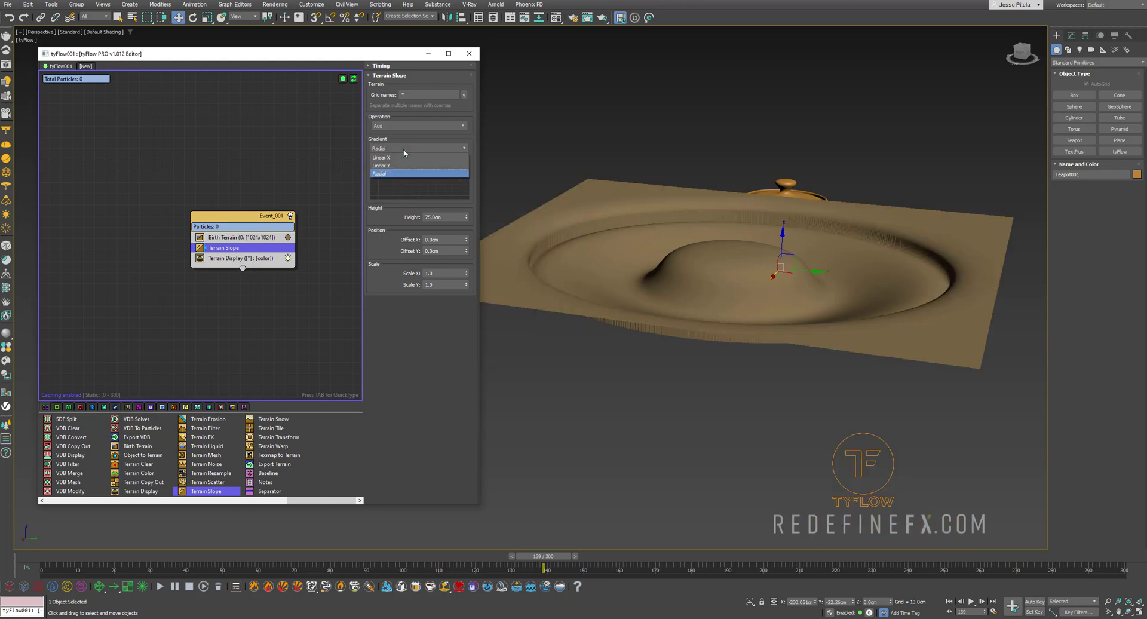
left_click(402, 156)
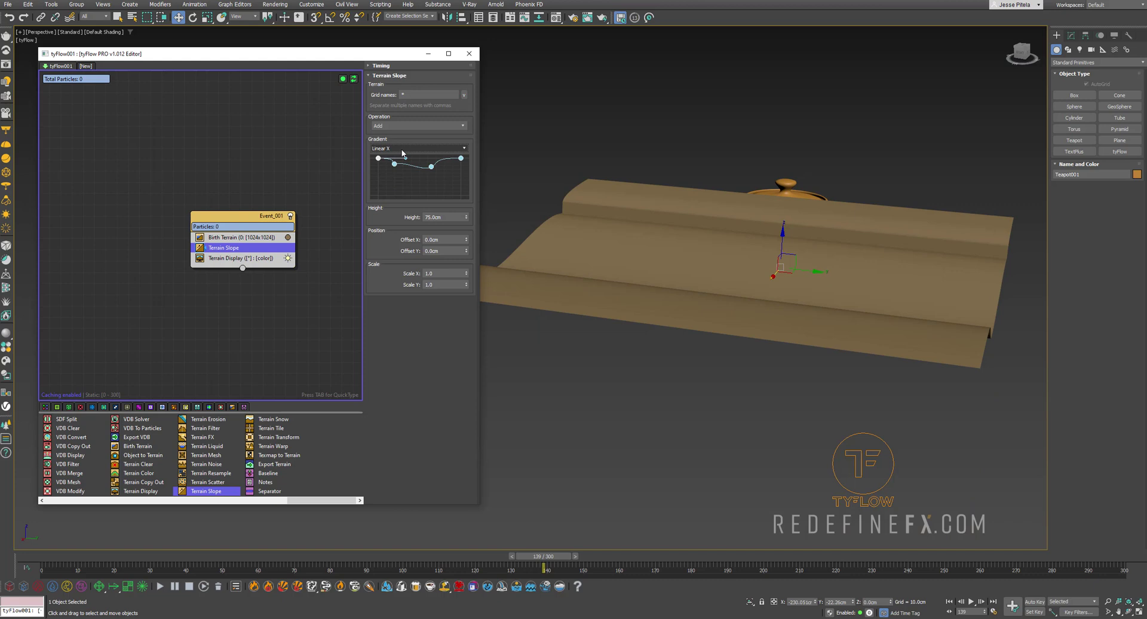
left_click(402, 150)
left_click(401, 164)
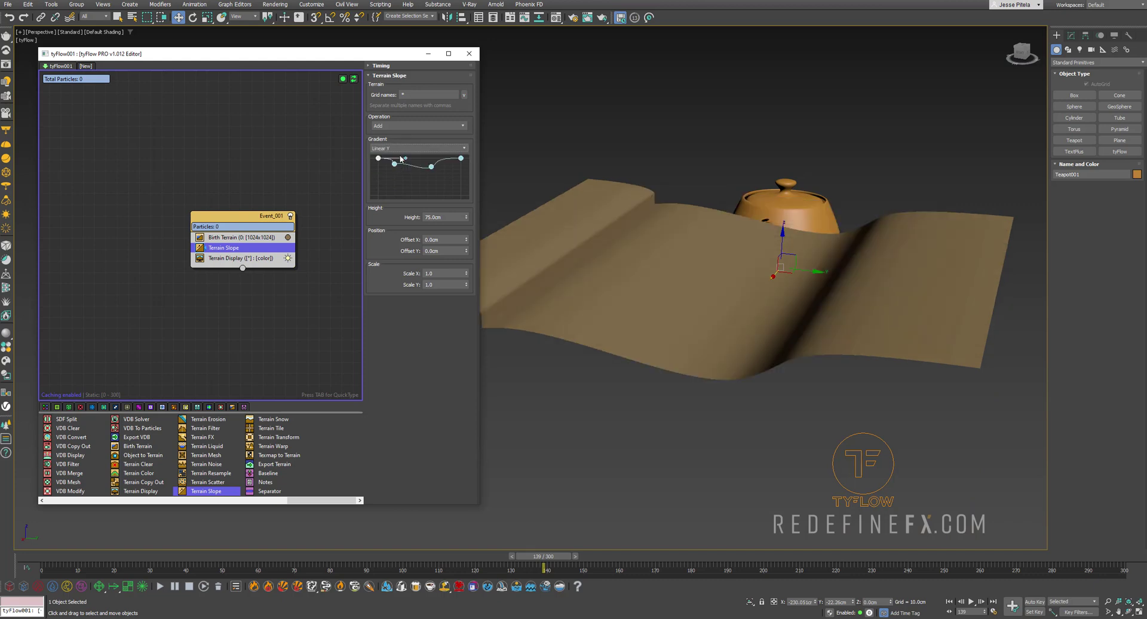
left_click_drag(394, 165, 435, 184)
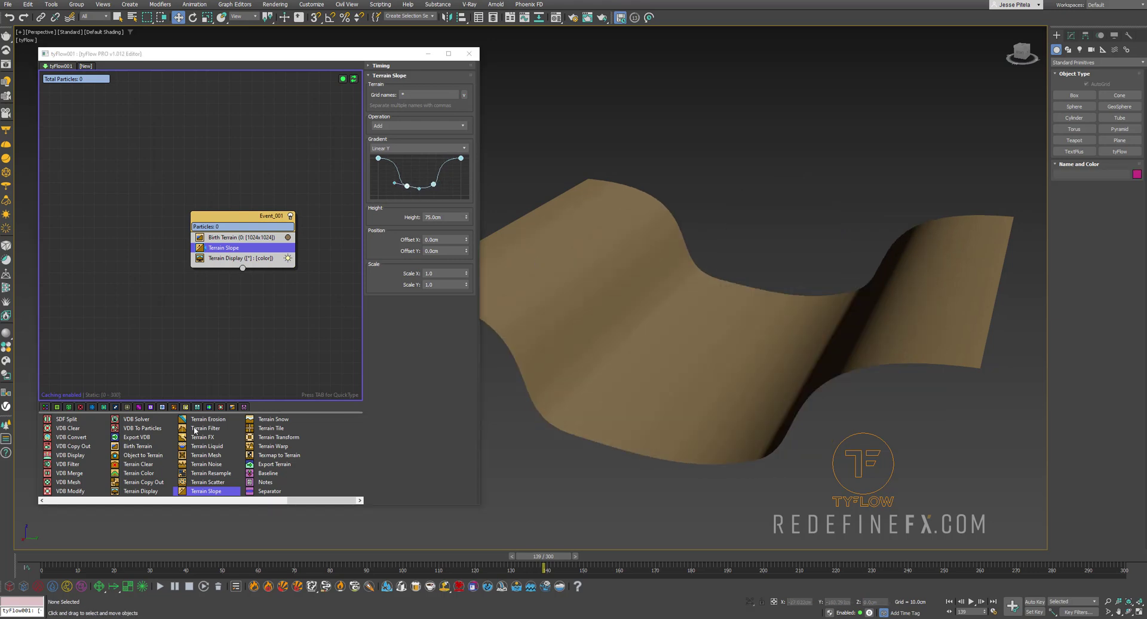
Add a Terrain Erosion operator below Terrain Slope, followed by a Terrain FX operator using the Rugged effect
left_click(196, 422)
left_click_drag(232, 259, 231, 257)
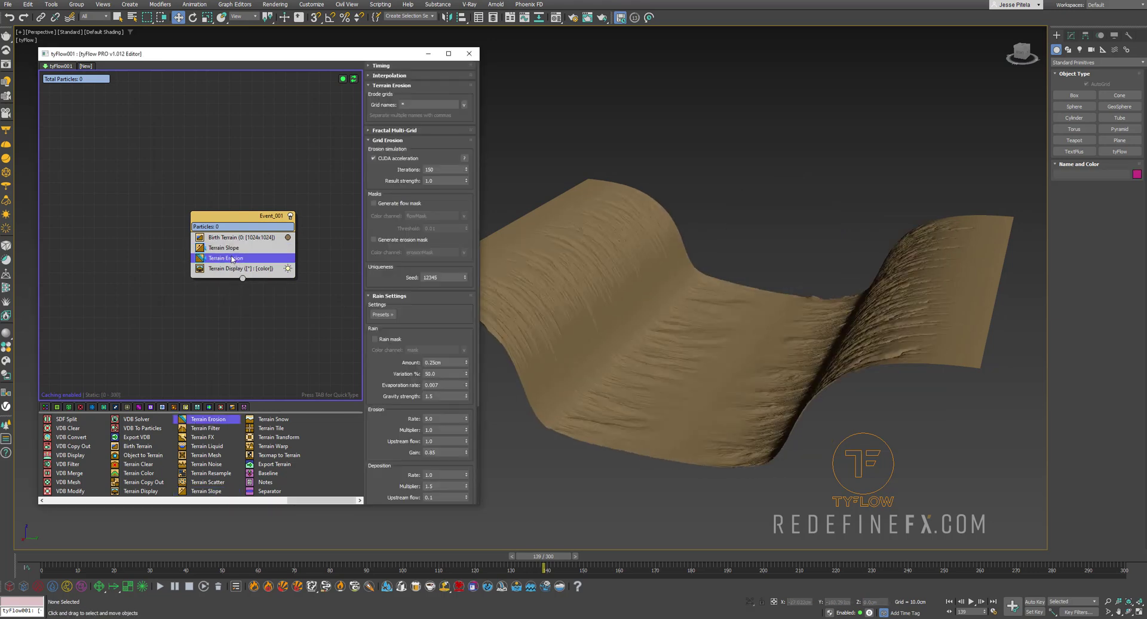
middle_click_drag(672, 270, 732, 282, "alt")
scroll(763, 179, "up", 5)
middle_click_drag(784, 139, 805, 199)
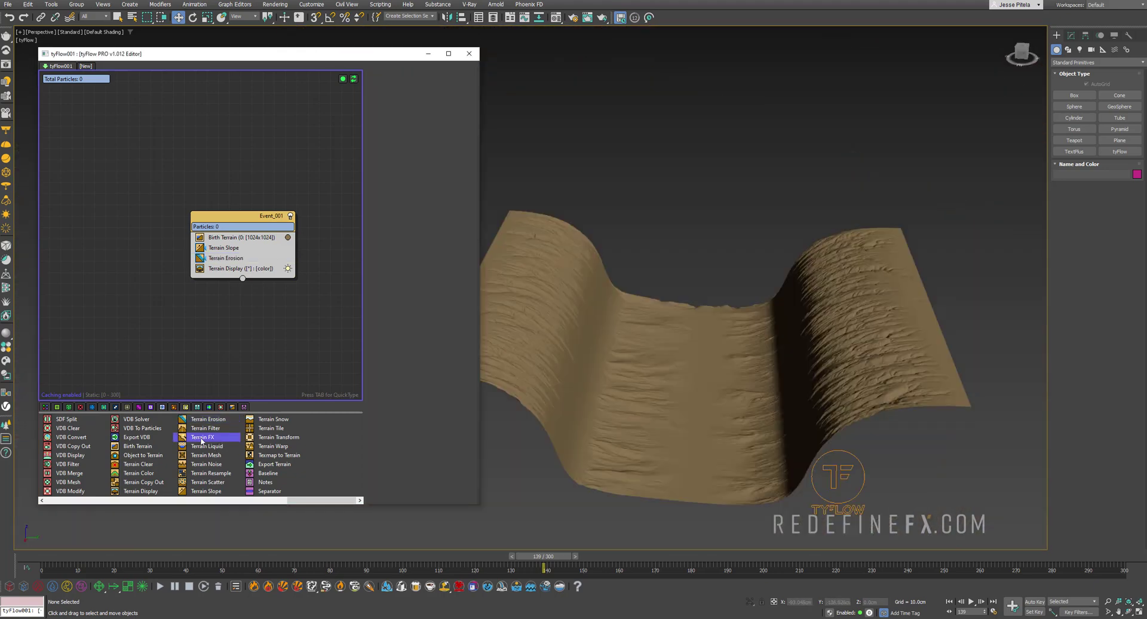
left_click_drag(202, 441, 225, 269)
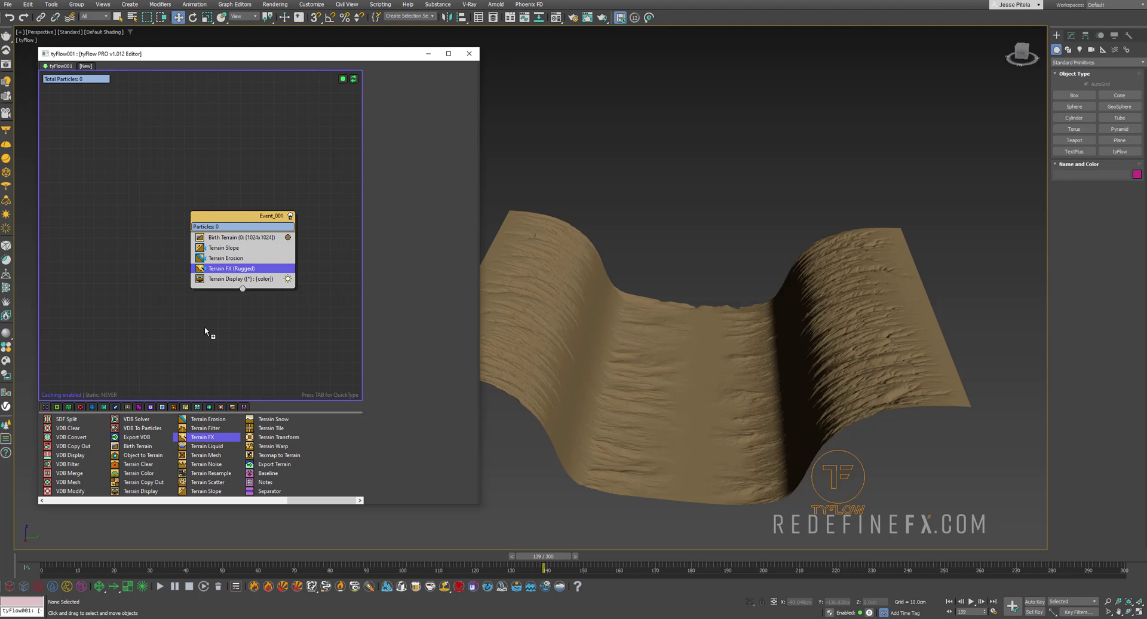
Raise the two middle points of the Terrain Slope's gradient curve to make the valley shallower
left_click(225, 248)
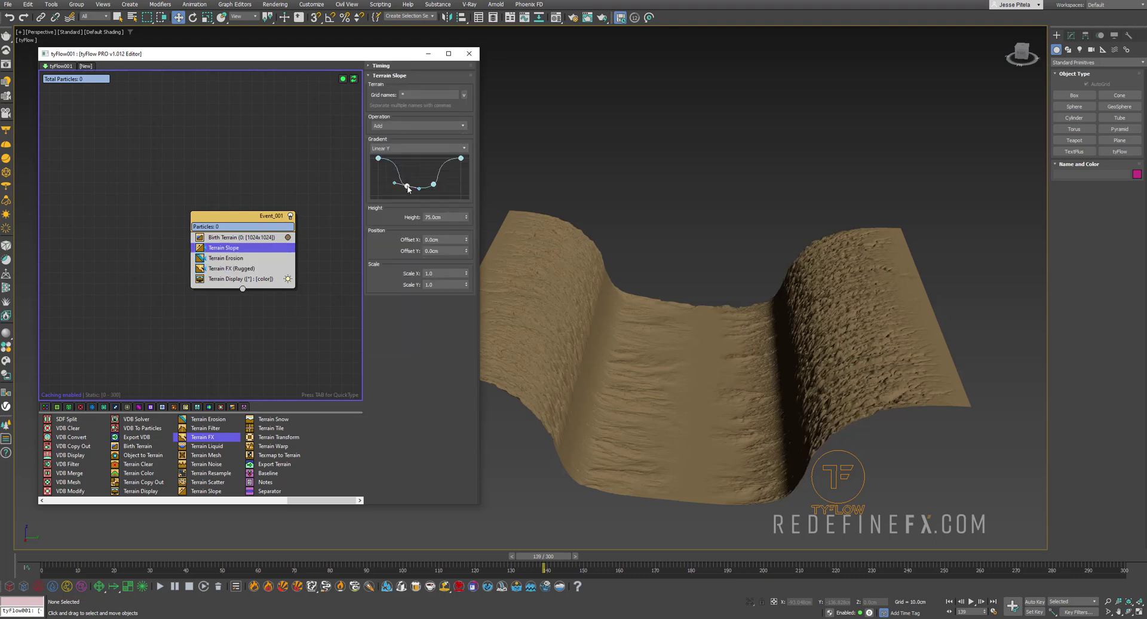
left_click_drag(408, 189, 413, 171)
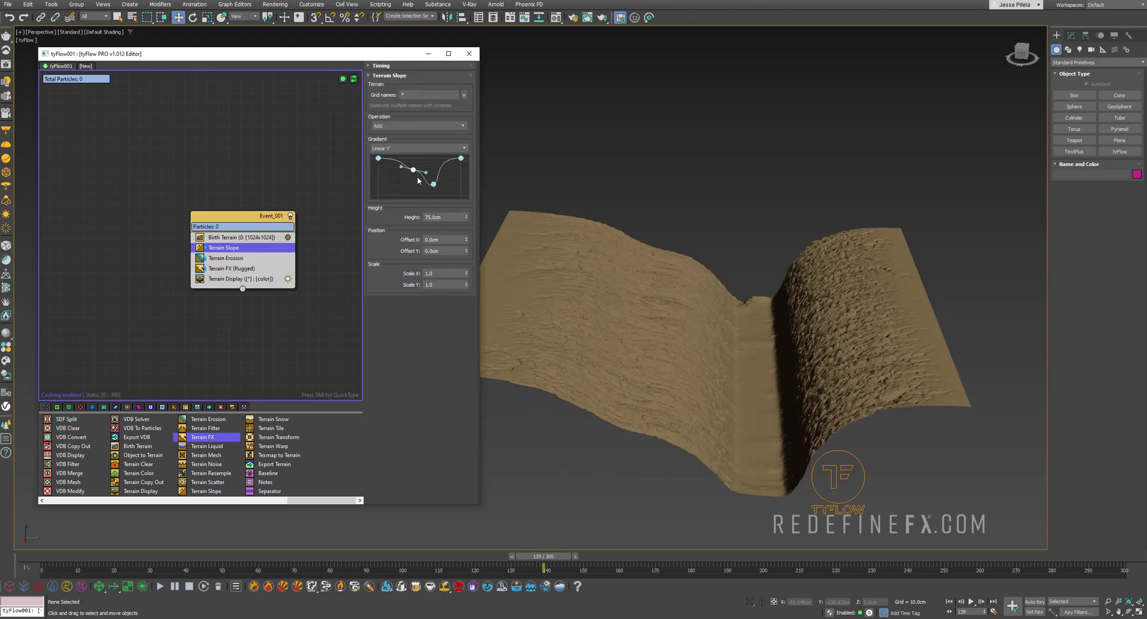
left_click(433, 185)
left_click_drag(433, 186, 433, 167)
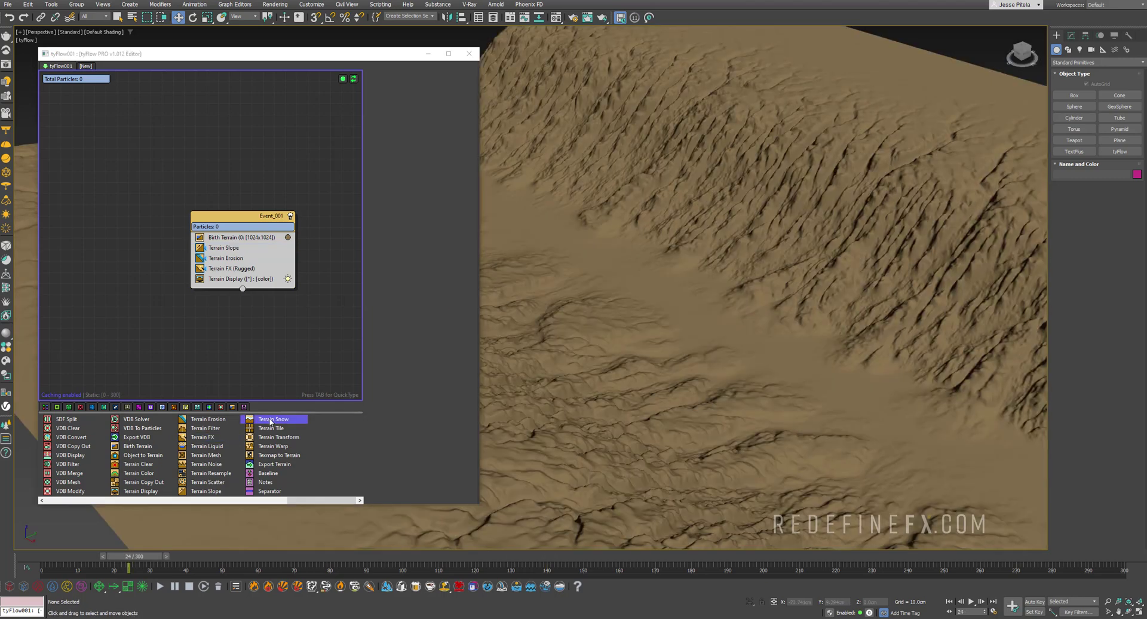
Add a Terrain Snow operator below Terrain FX and set its snow amount to 0.1 cm
left_click_drag(274, 420, 232, 279)
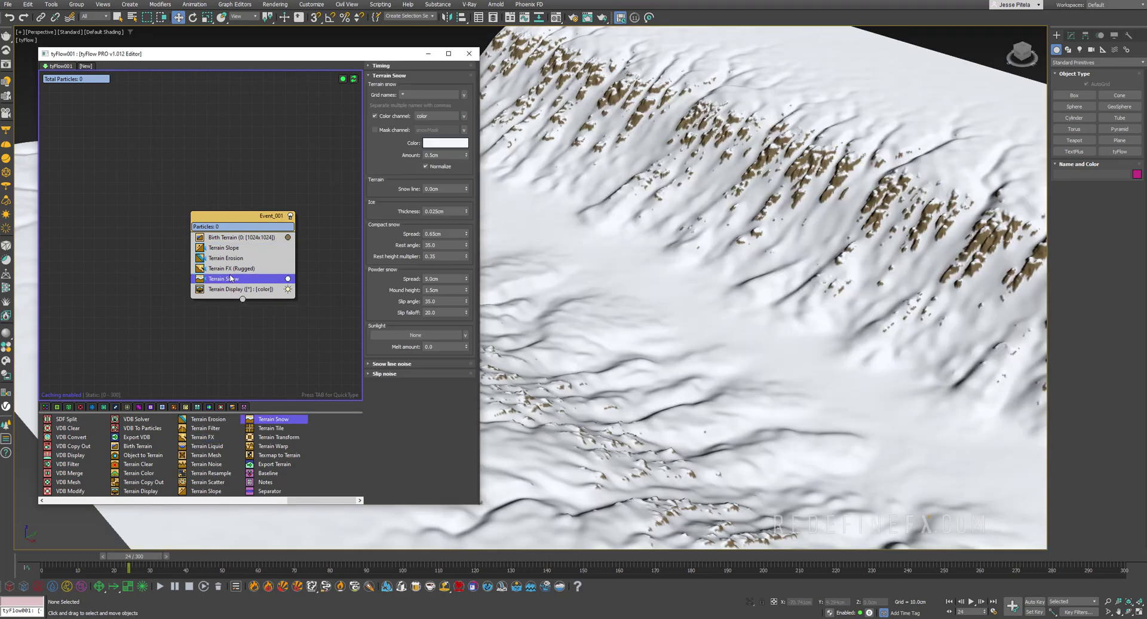
scroll(732, 233, "down", 3)
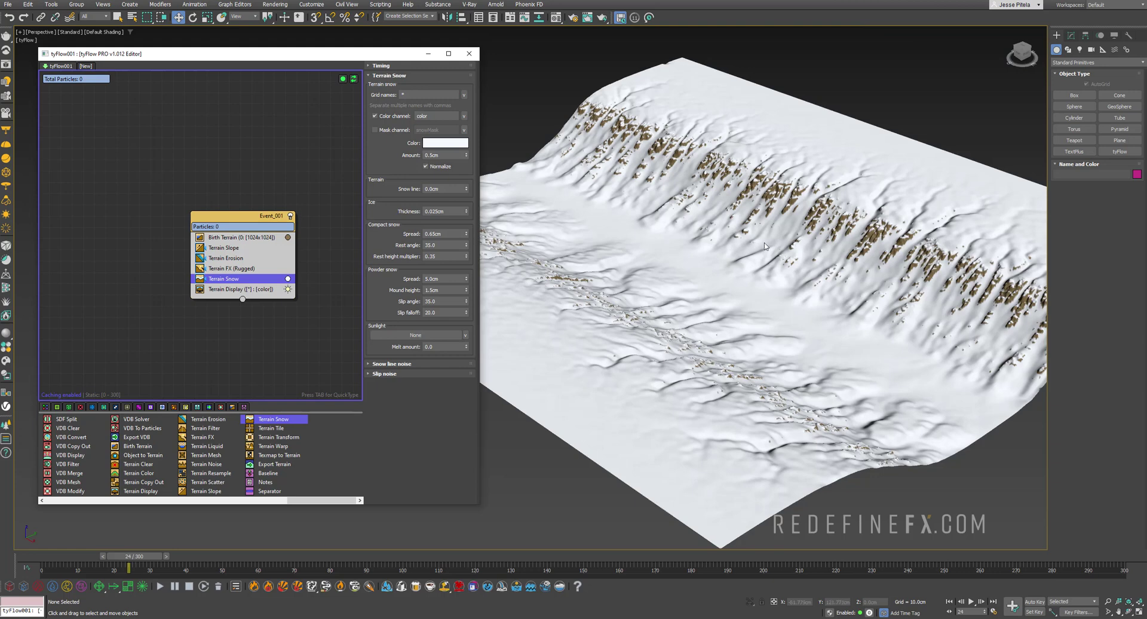
double_click(432, 155)
type("0.1")
key("Return")
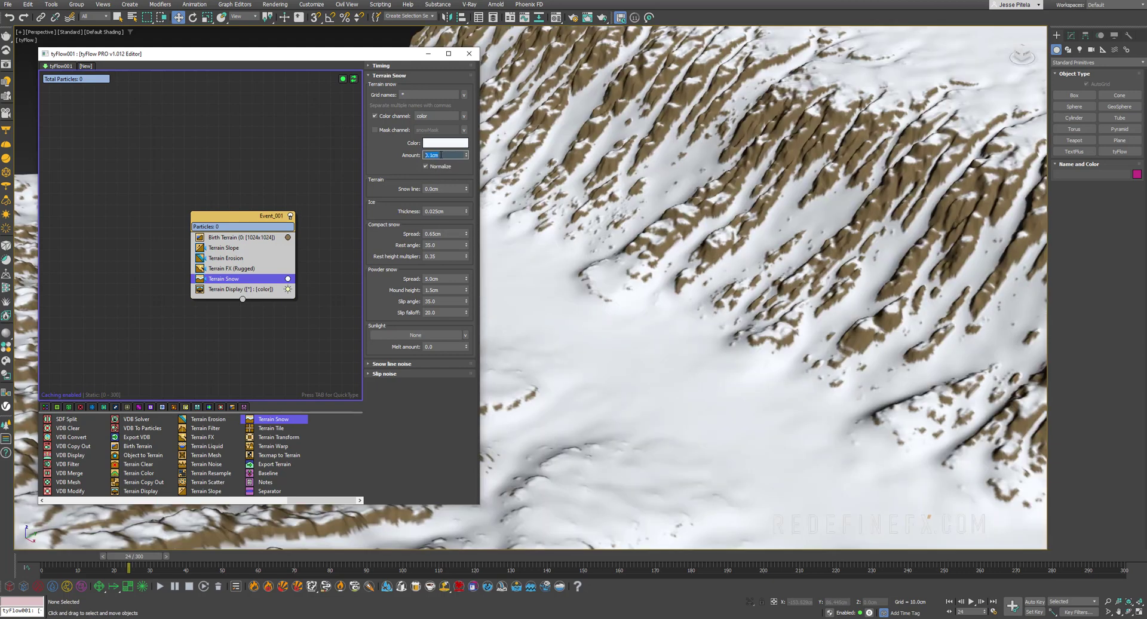
Try a snow amount of 0.01 cm, then set the amount to 0.5 cm
type("0.01")
key("Return")
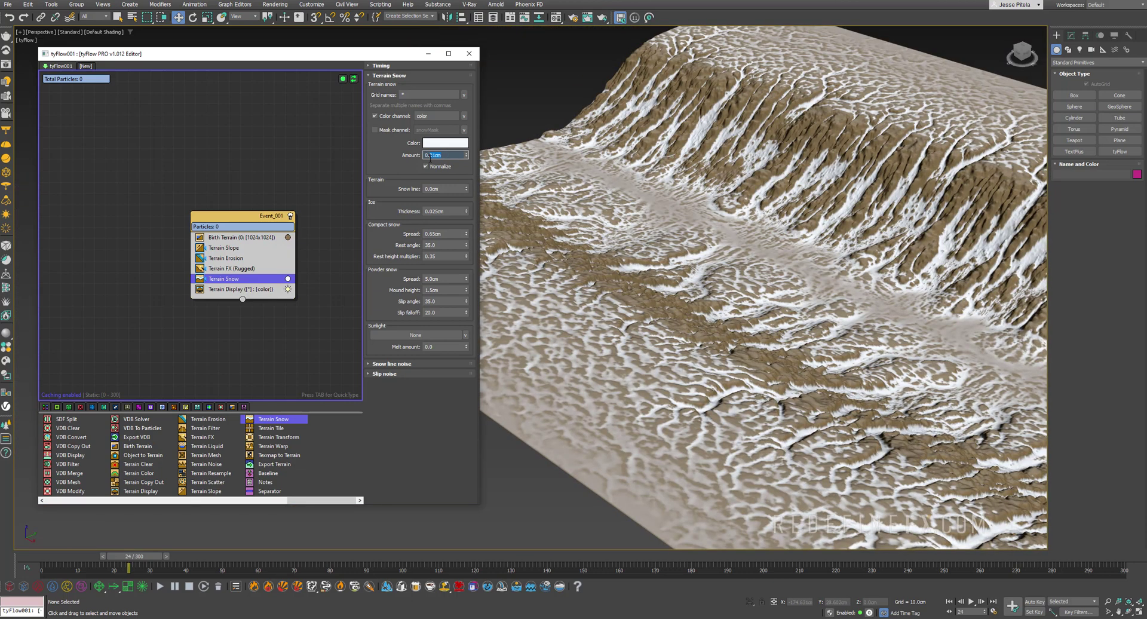
type("3.5")
key("Return")
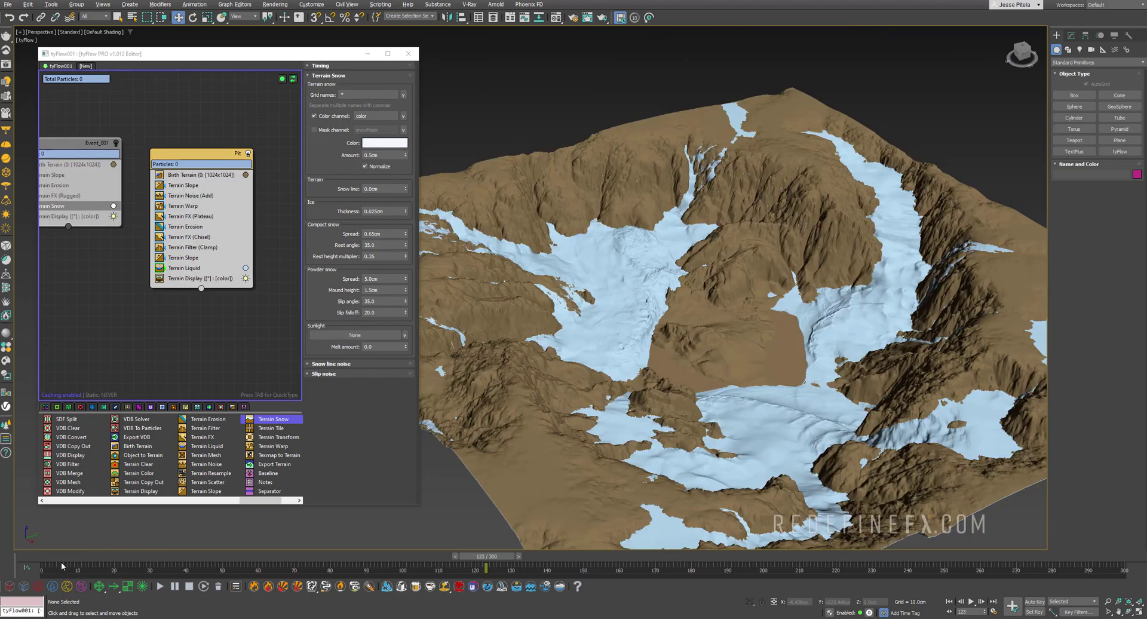
Preview the Pit liquid simulation and review the terrain operators, including Terrain Warp, Birth Terrain, Object to Terrain, Terrain Display, Terrain Filter and Terrain FX
left_click_drag(487, 556, 552, 580)
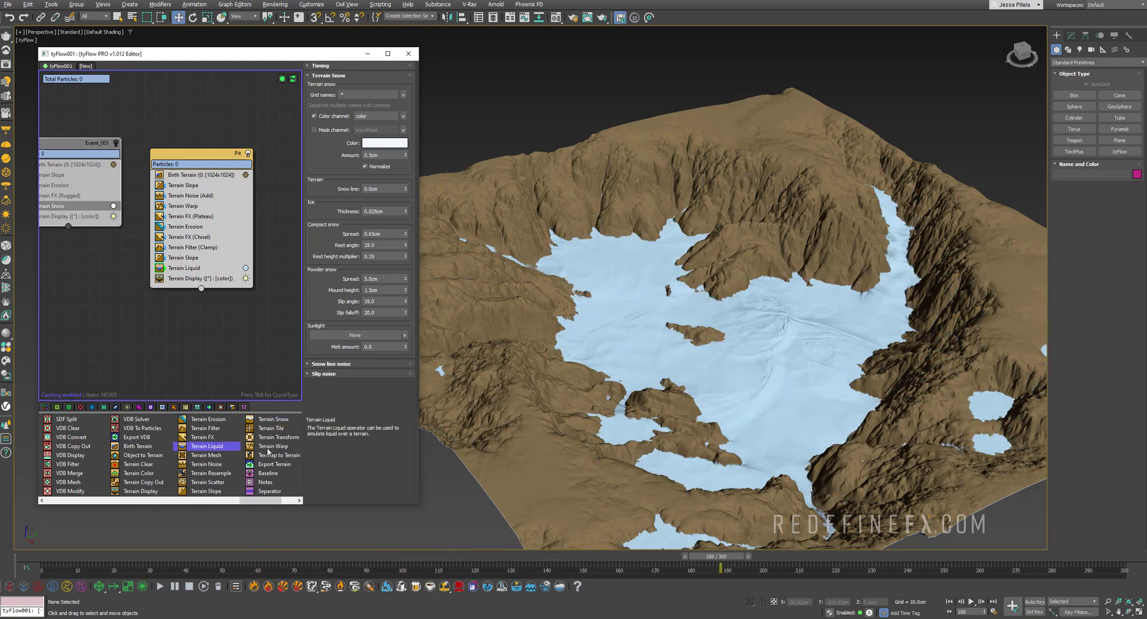
left_click(258, 446)
mouse_move(263, 500)
left_mouse_down()
mouse_move(52, 514)
mouse_move(308, 508)
mouse_move(255, 507)
left_mouse_up()
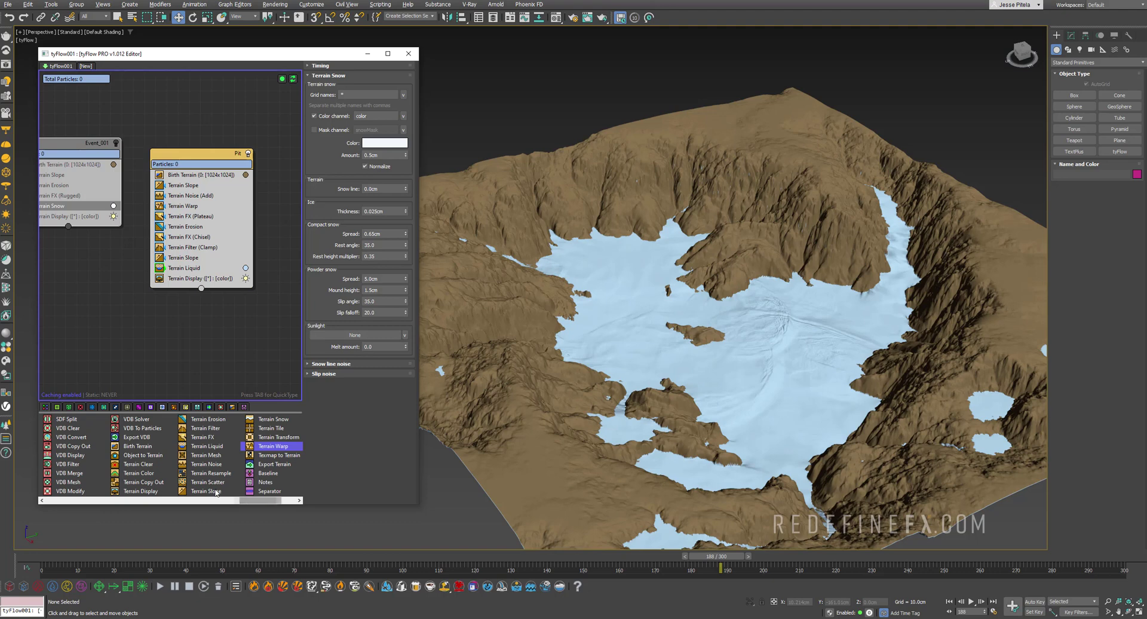
left_click(142, 447)
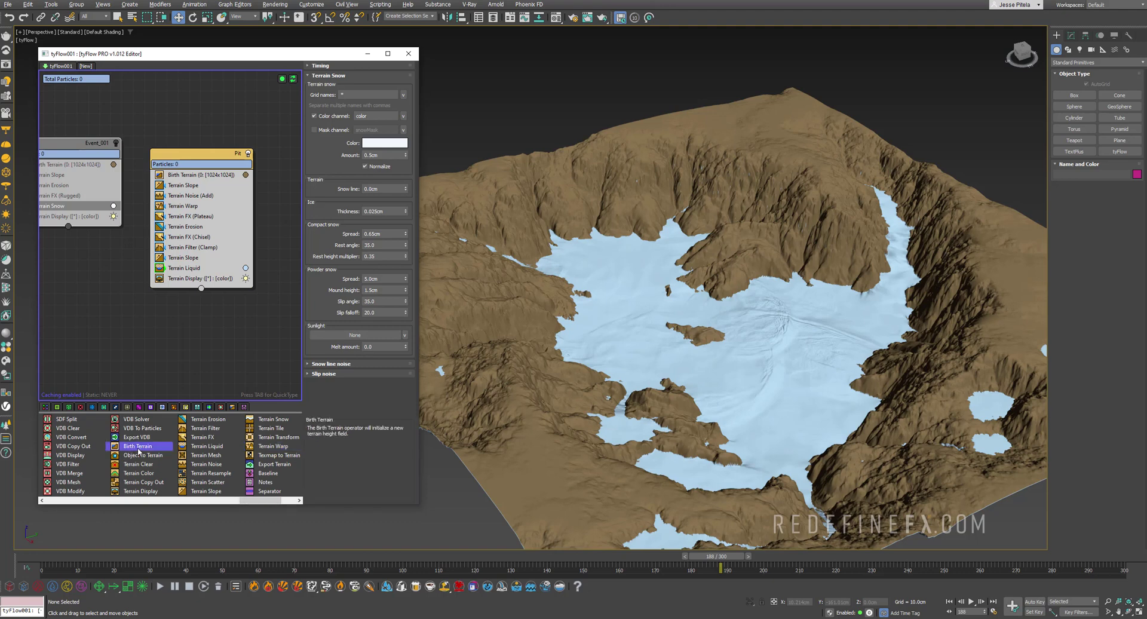
left_click(144, 457)
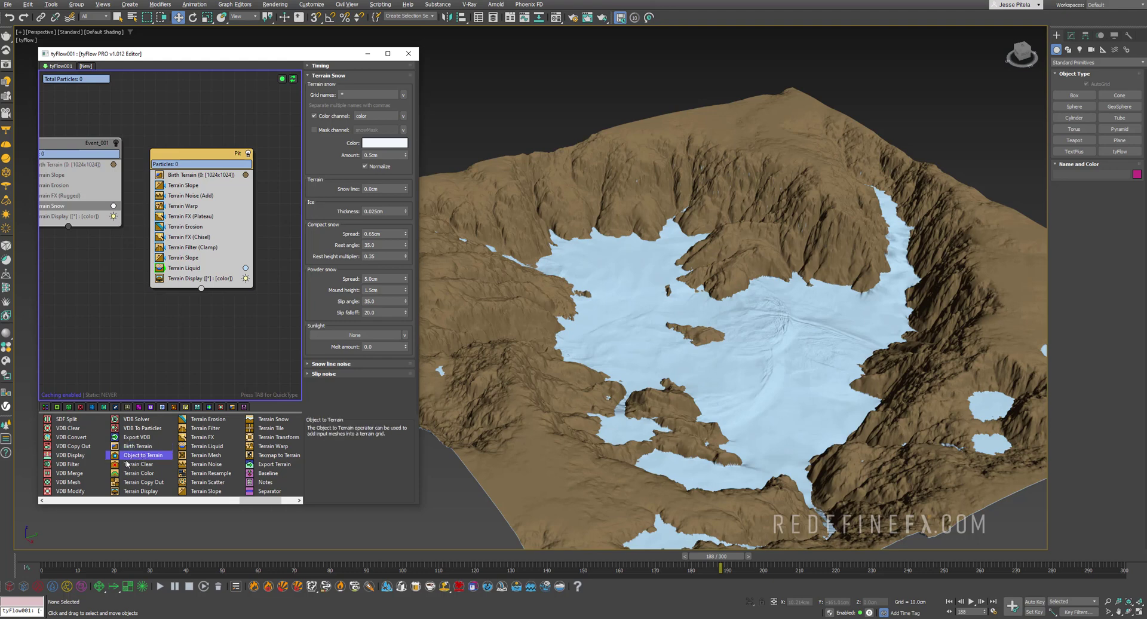
left_click(143, 490)
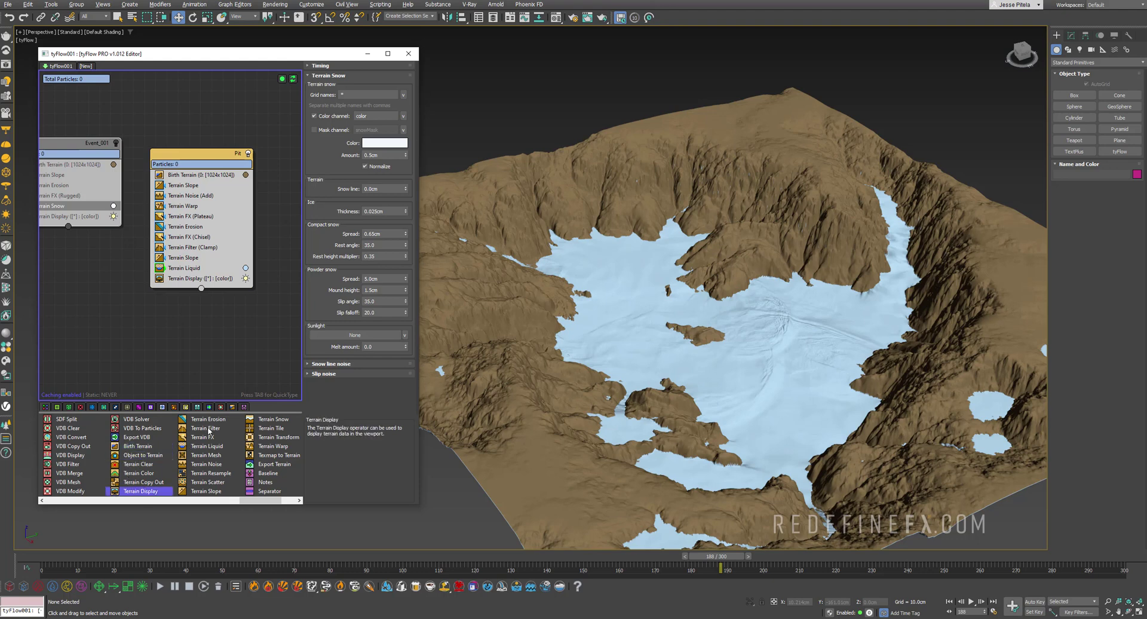
left_click(207, 428)
left_click(207, 438)
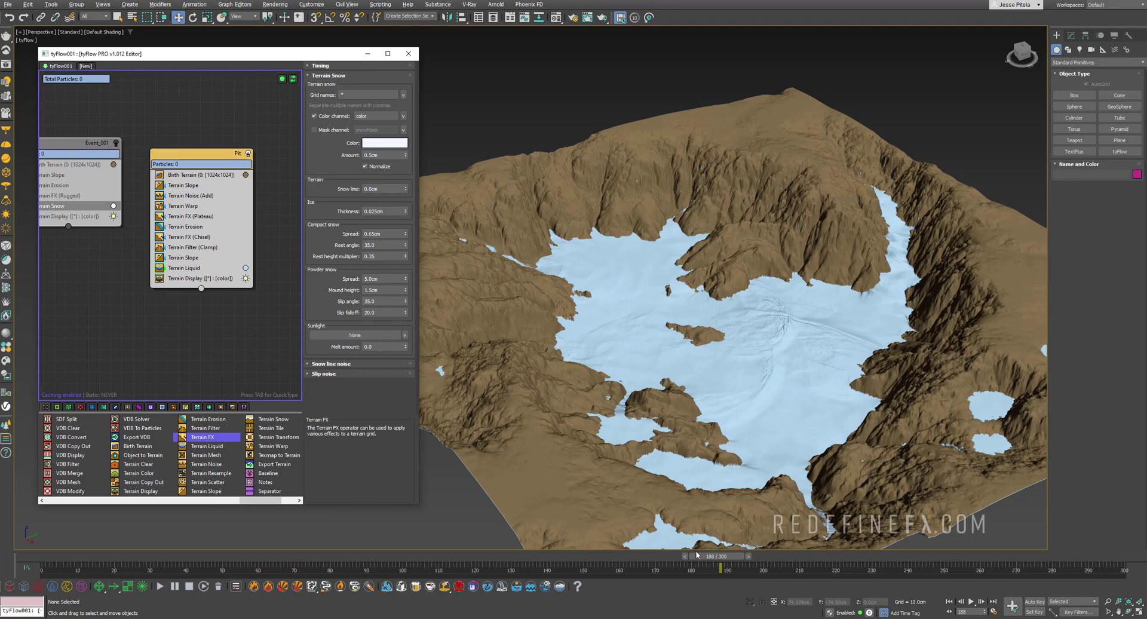
Scrub through the Pit liquid simulation up to frame 215
left_click(330, 557)
left_click_drag(330, 557, 815, 579)
key("w")
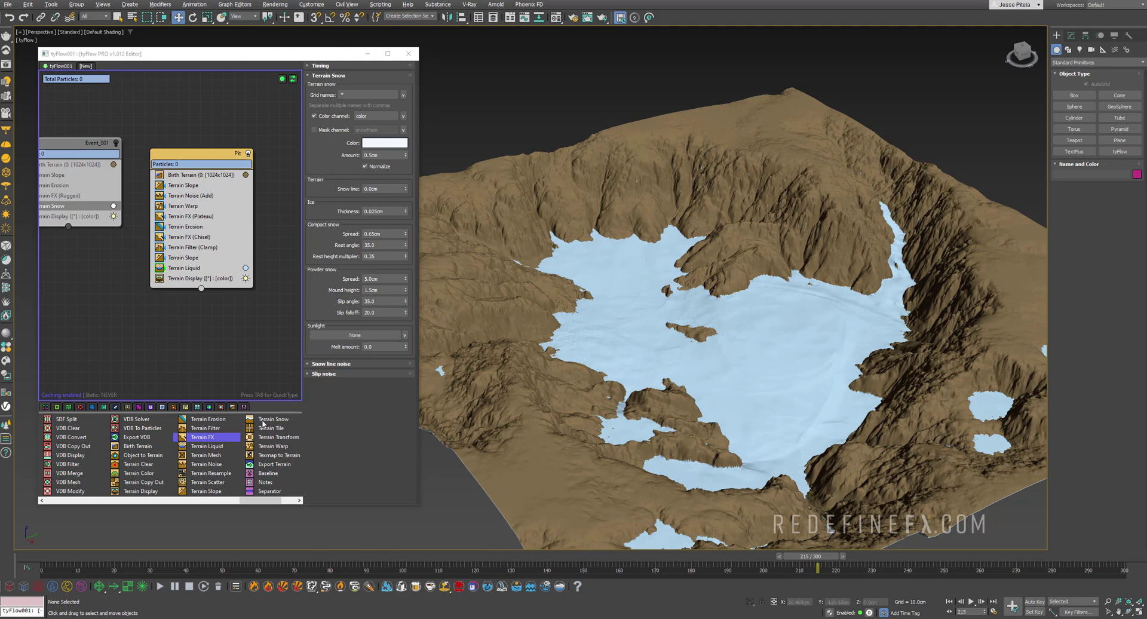
Insert a Terrain Snow operator above Terrain Liquid in the Pit event and preview the simulation up to frame 173
left_click(263, 420)
left_click_drag(211, 425, 192, 268)
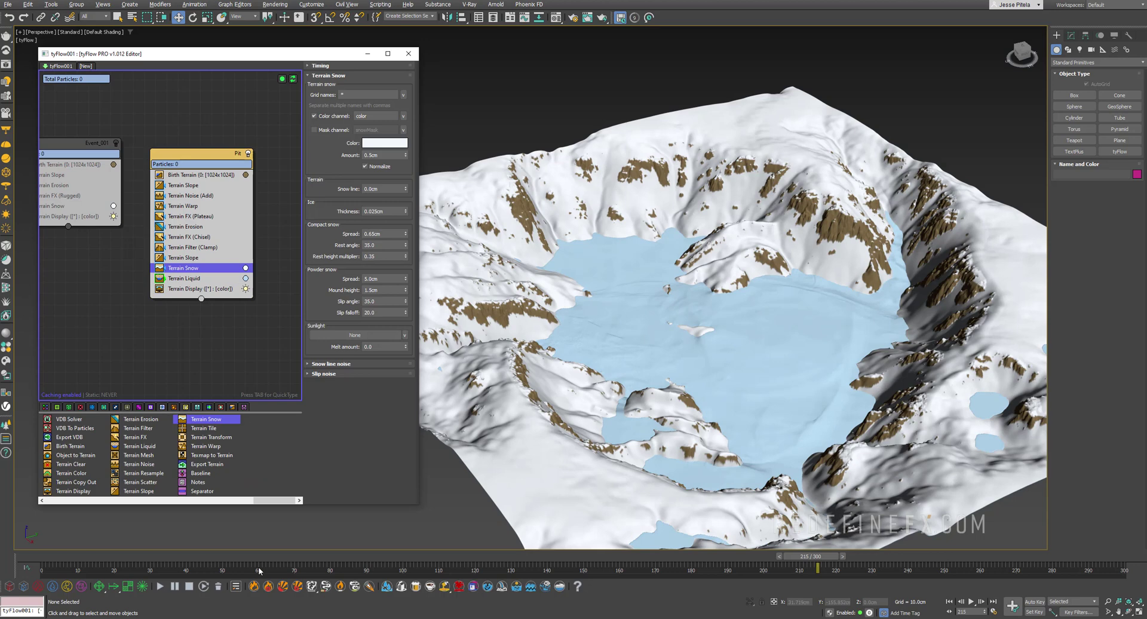
left_click_drag(113, 561, 675, 555)
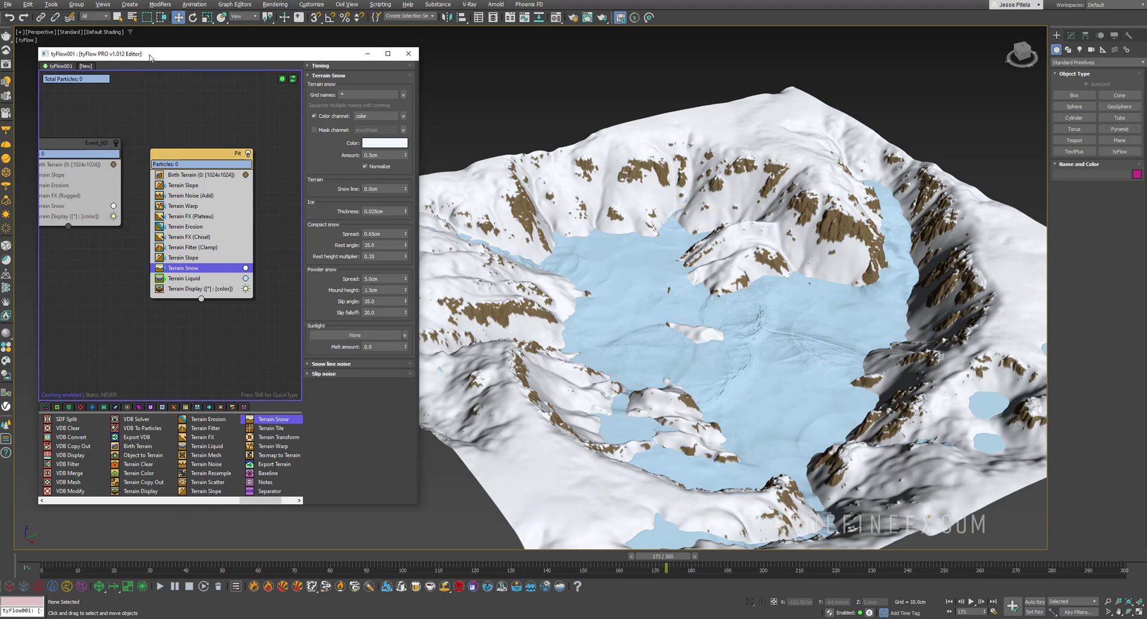
left_click_drag(150, 57, 212, 67)
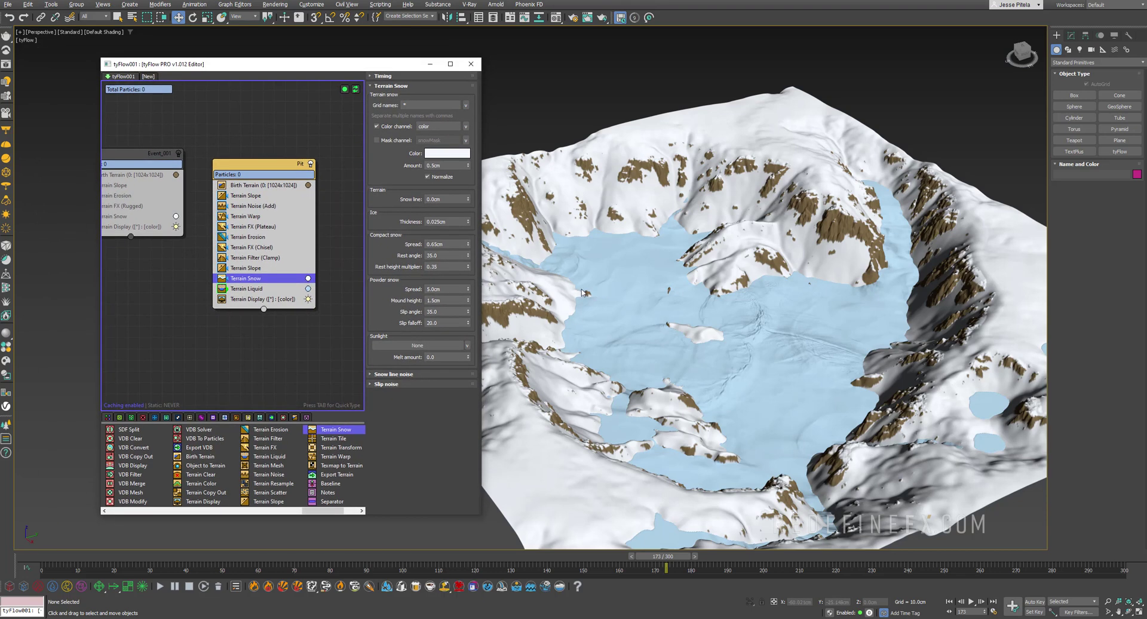